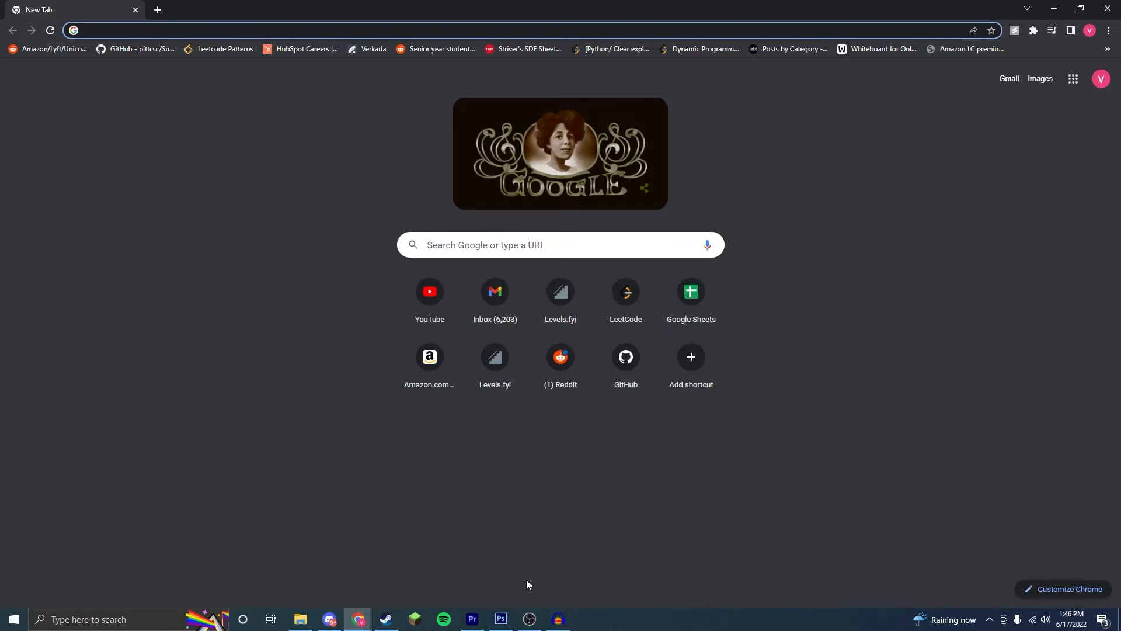
# Step: Search the web for the Discord developer portal and open its Applications page
pyautogui.write('discord developer')
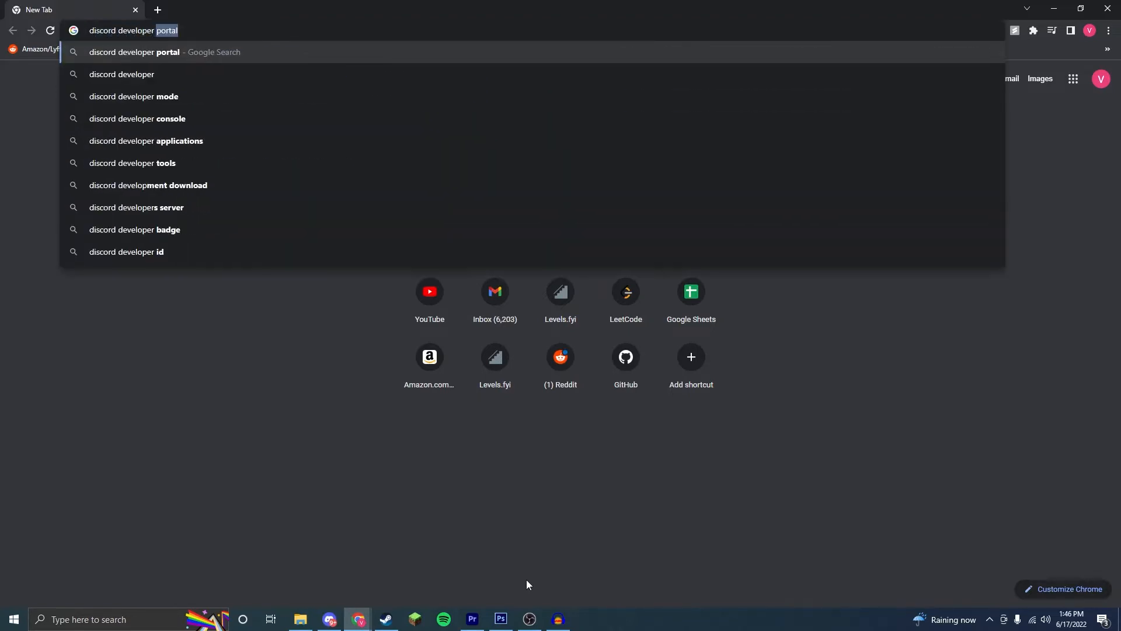
pyautogui.press('Return')
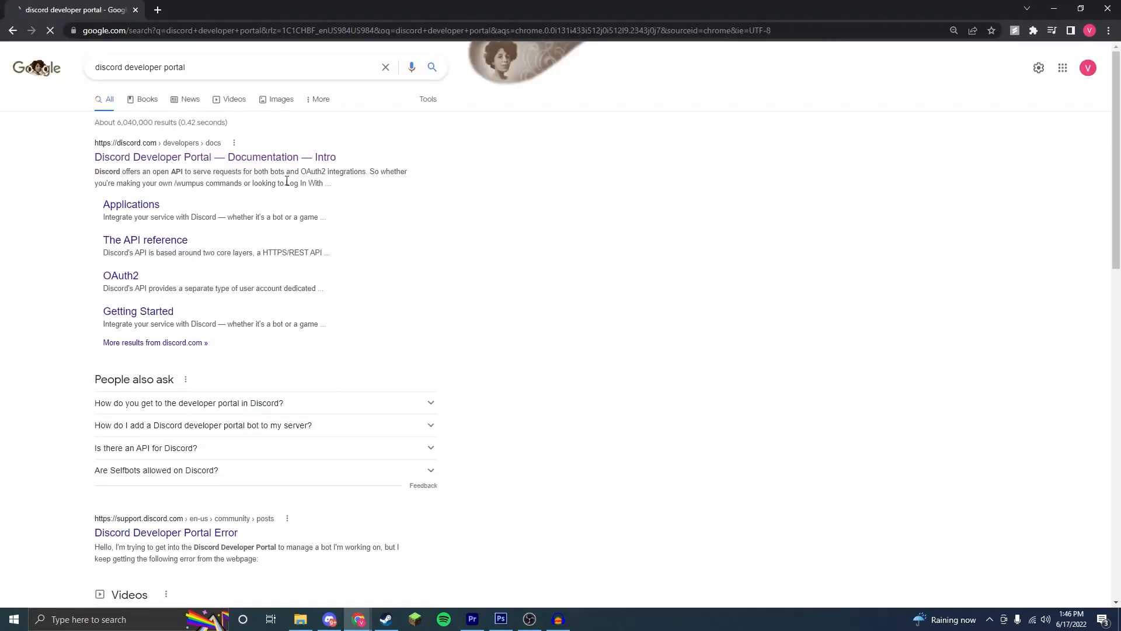
pyautogui.click(304, 167)
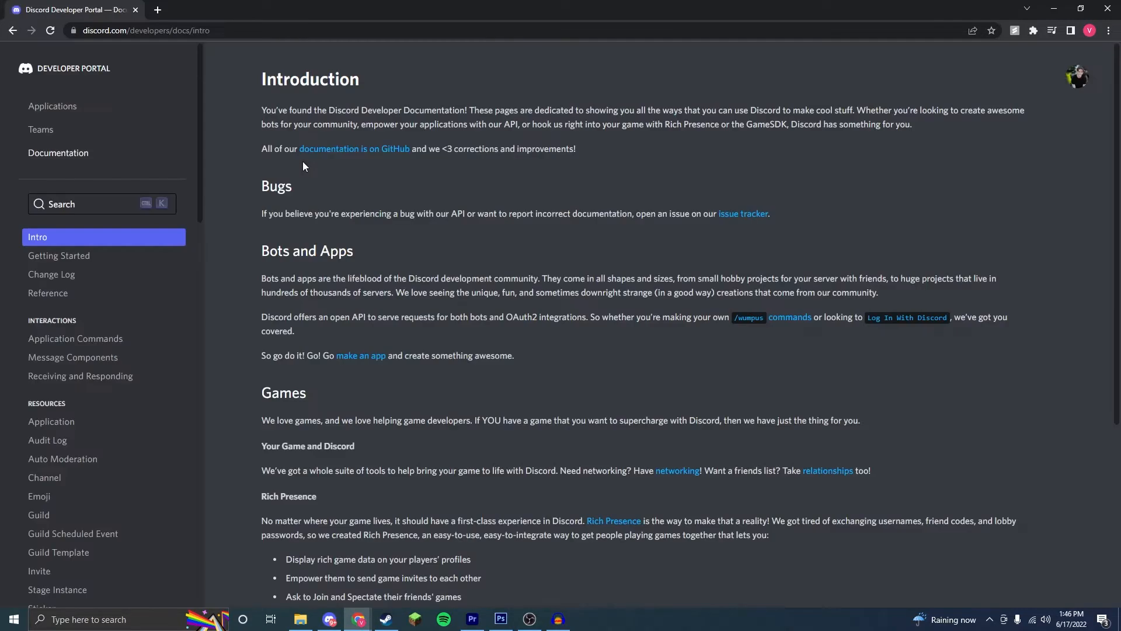
pyautogui.click(67, 106)
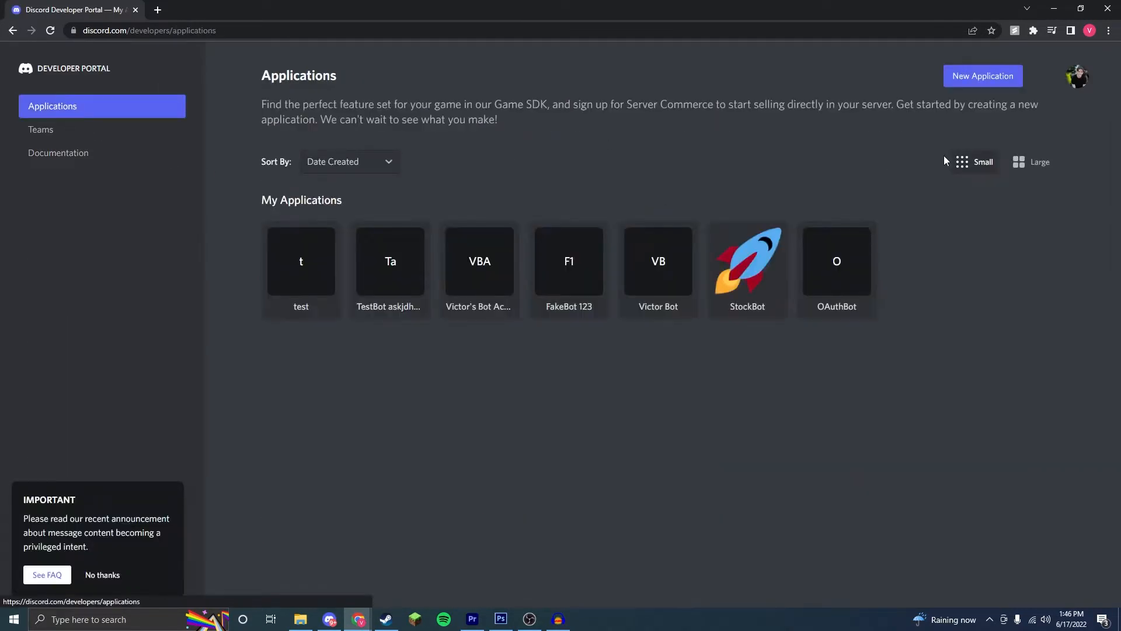
# Step: Create a new application named "FreeBot!"
pyautogui.click(1000, 76)
pyautogui.click(601, 340)
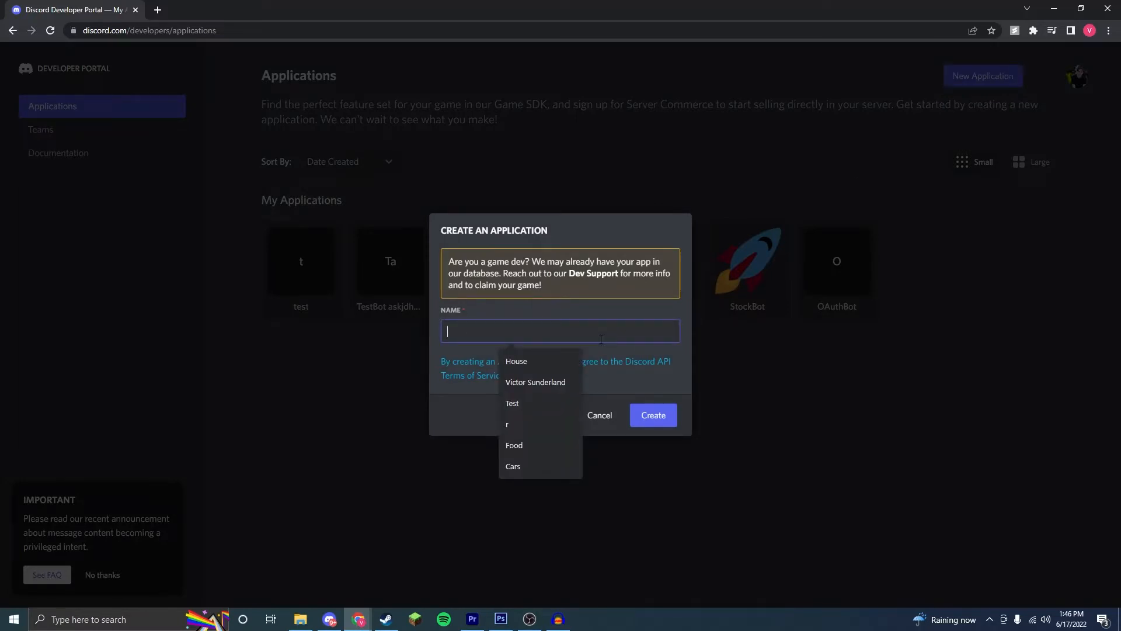
pyautogui.write('FreeBot')
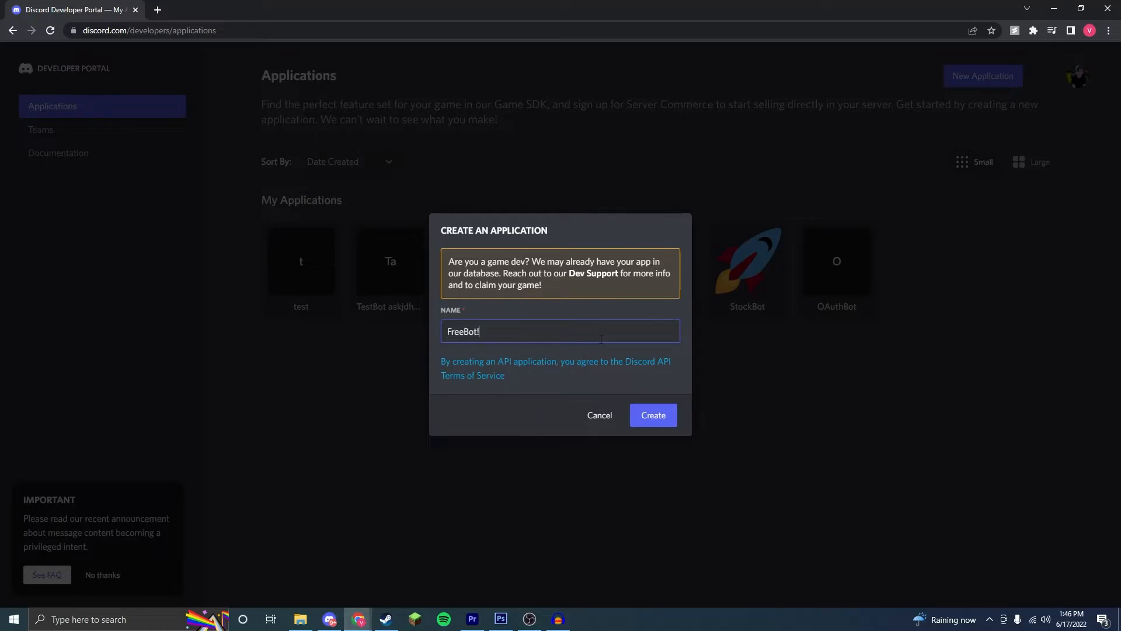
pyautogui.press('Return')
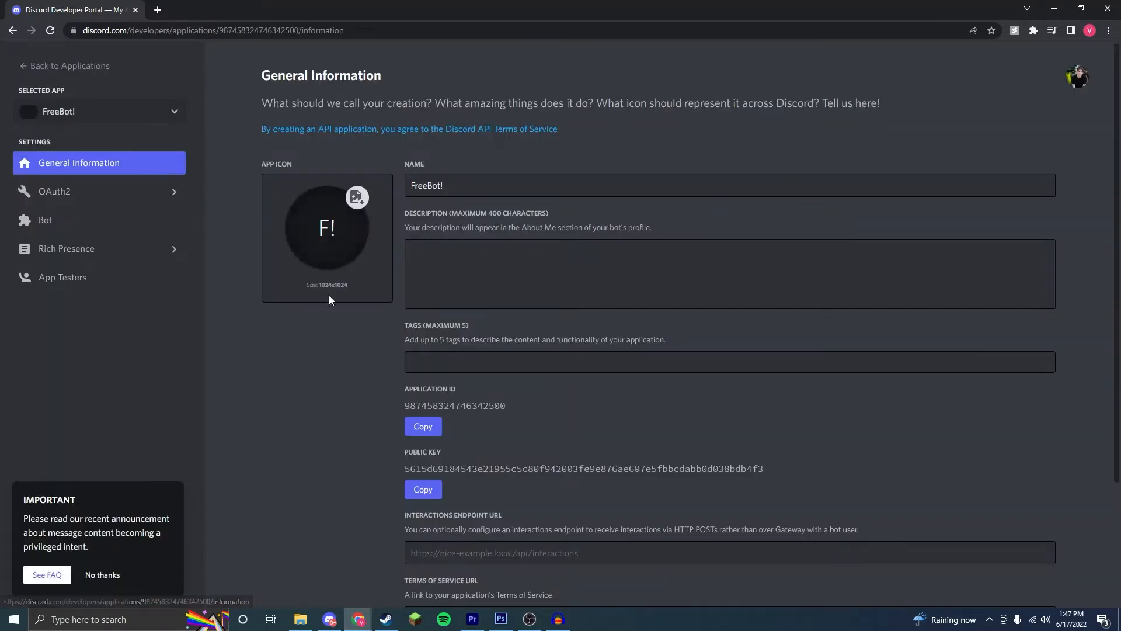
# Step: Generate an OAuth2 invite URL for FreeBot! with the bot scope and Administrator permission, and copy the URL
pyautogui.click(157, 194)
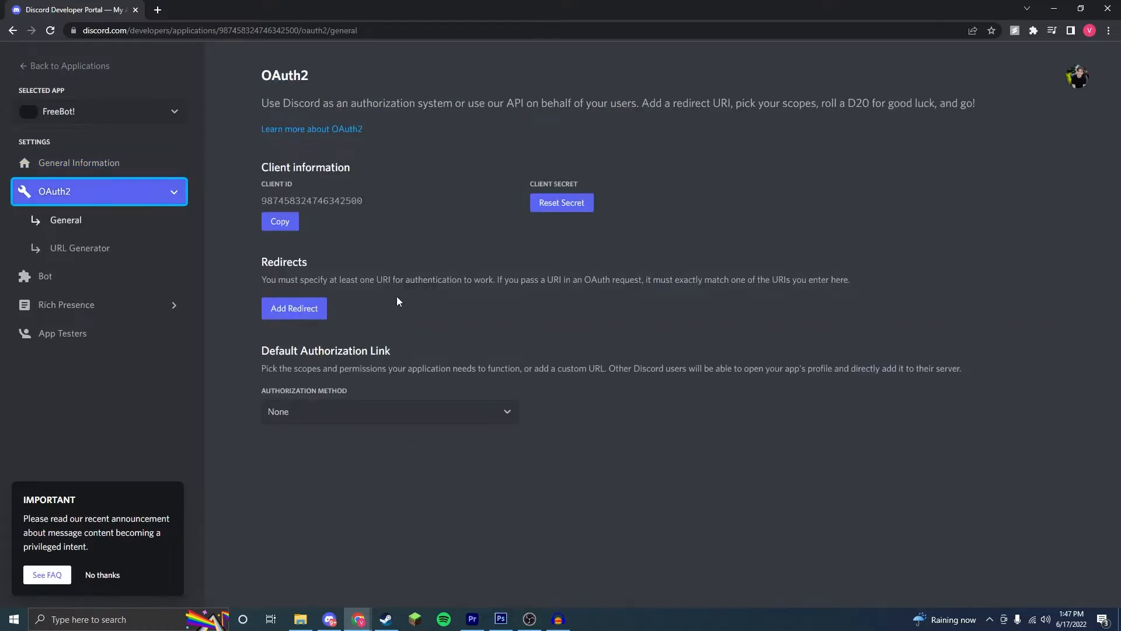
pyautogui.click(93, 248)
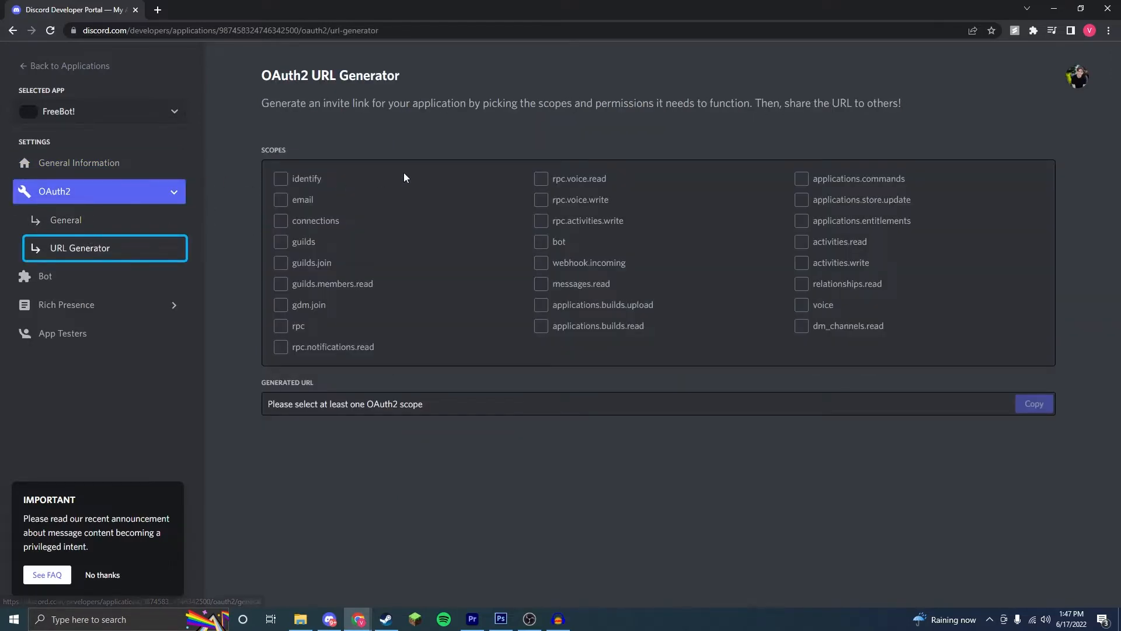
pyautogui.click(555, 241)
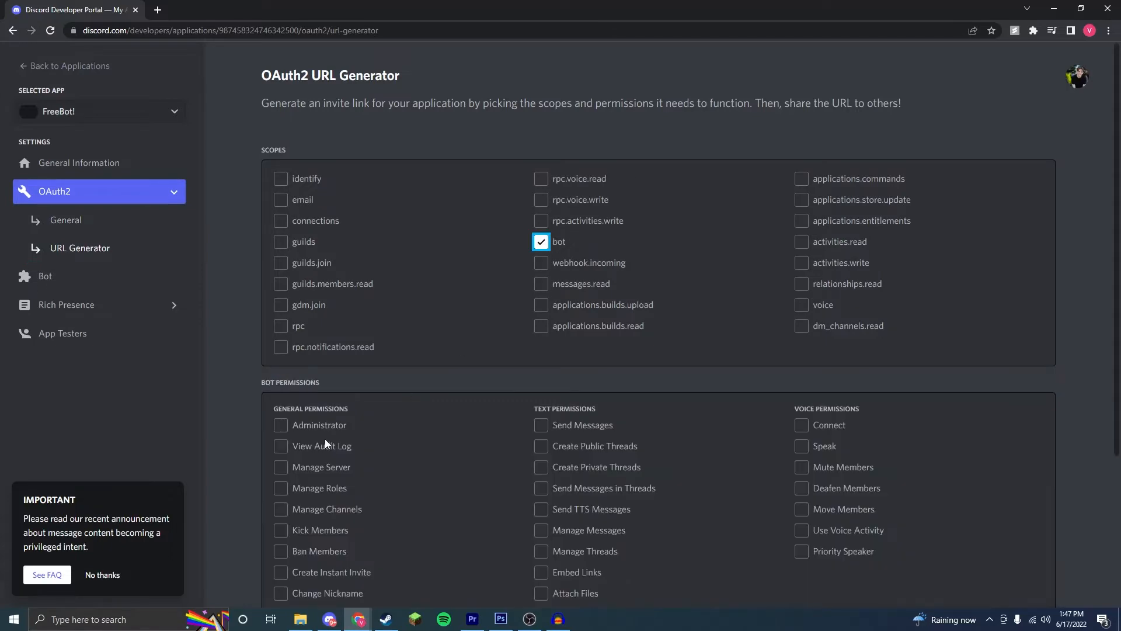
pyautogui.click(315, 424)
pyautogui.scroll(-4, 528, 412)
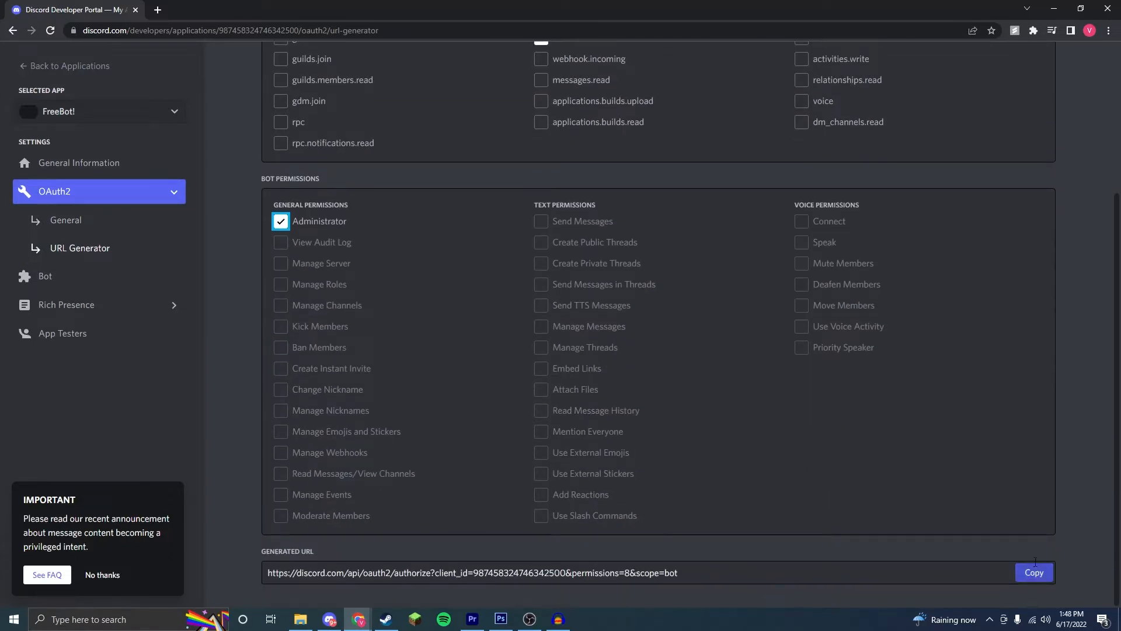
pyautogui.click(1032, 572)
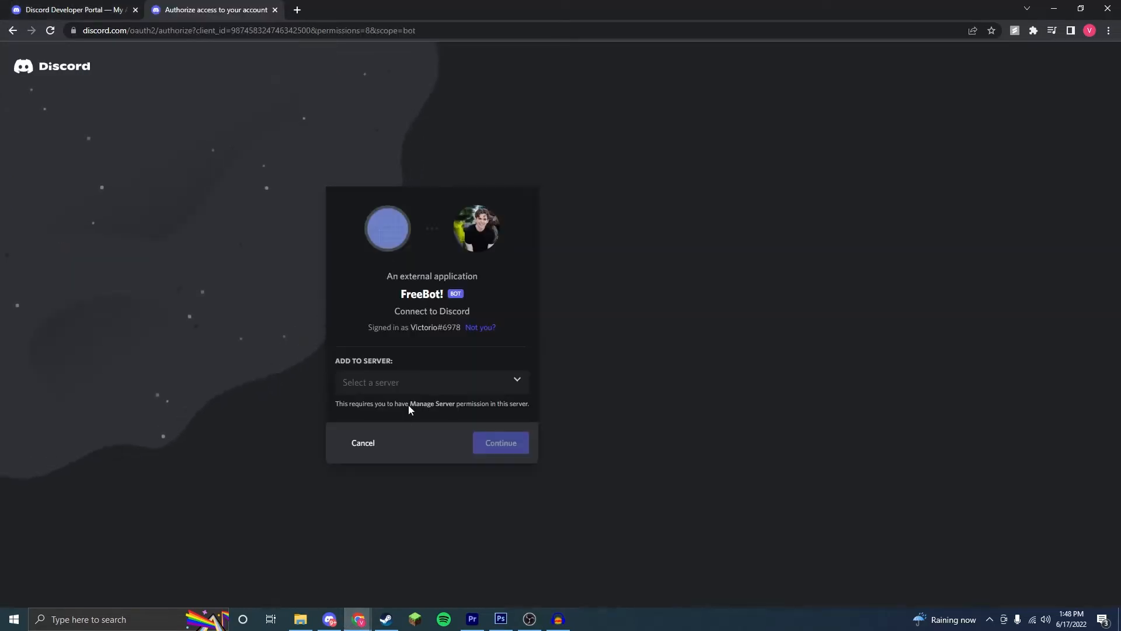
# Step: Authorize FreeBot! to join the first test server offered on the invite page
pyautogui.click(410, 390)
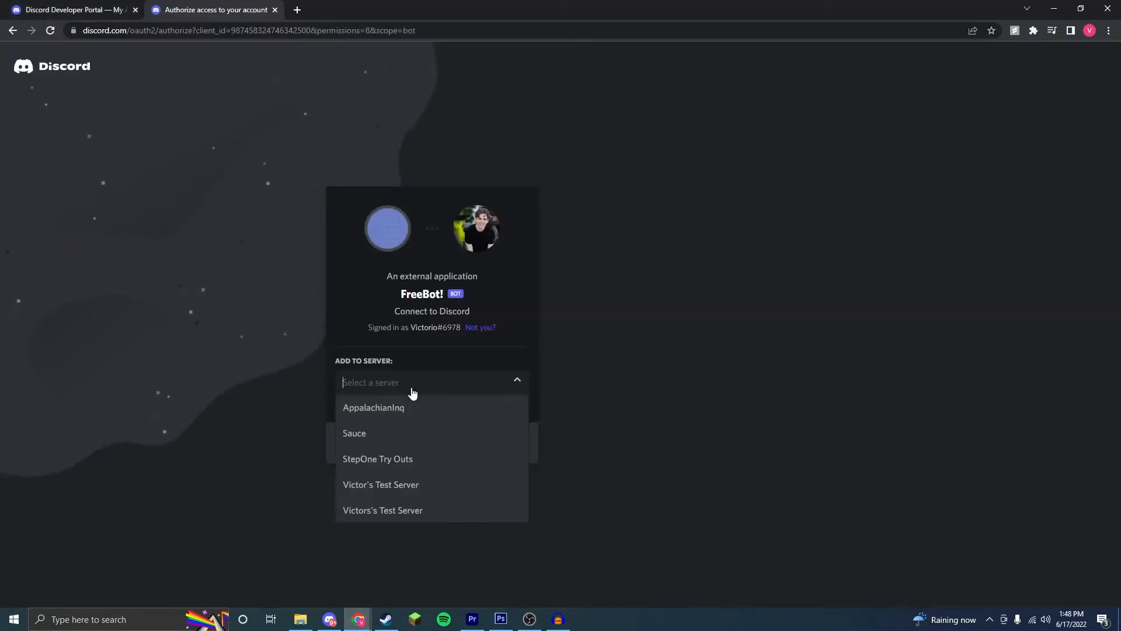
pyautogui.click(445, 490)
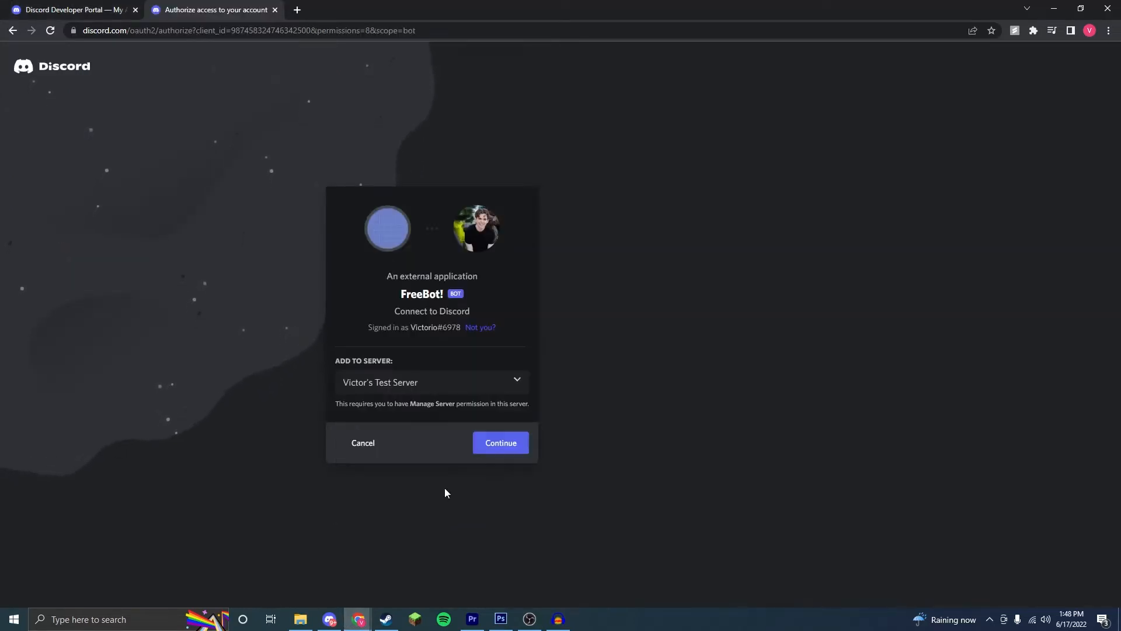
pyautogui.click(491, 445)
pyautogui.click(501, 496)
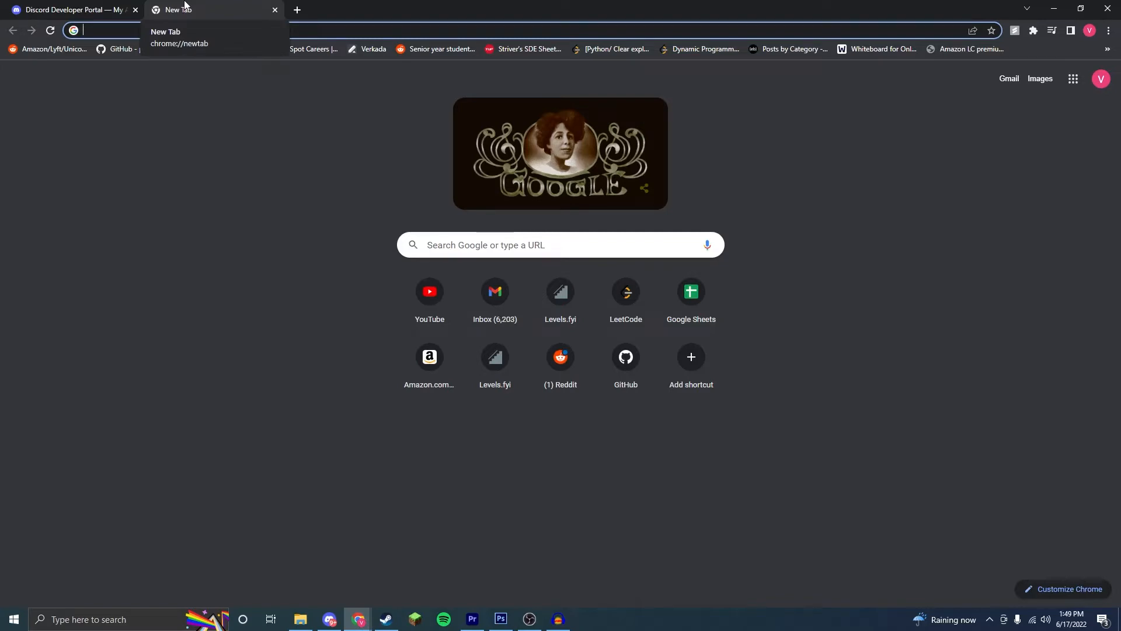
# Step: Search the web for mongodb, open the official MongoDB site and proceed to the Atlas cloud deployment options
pyautogui.write('mongodb')
pyautogui.press('Return')
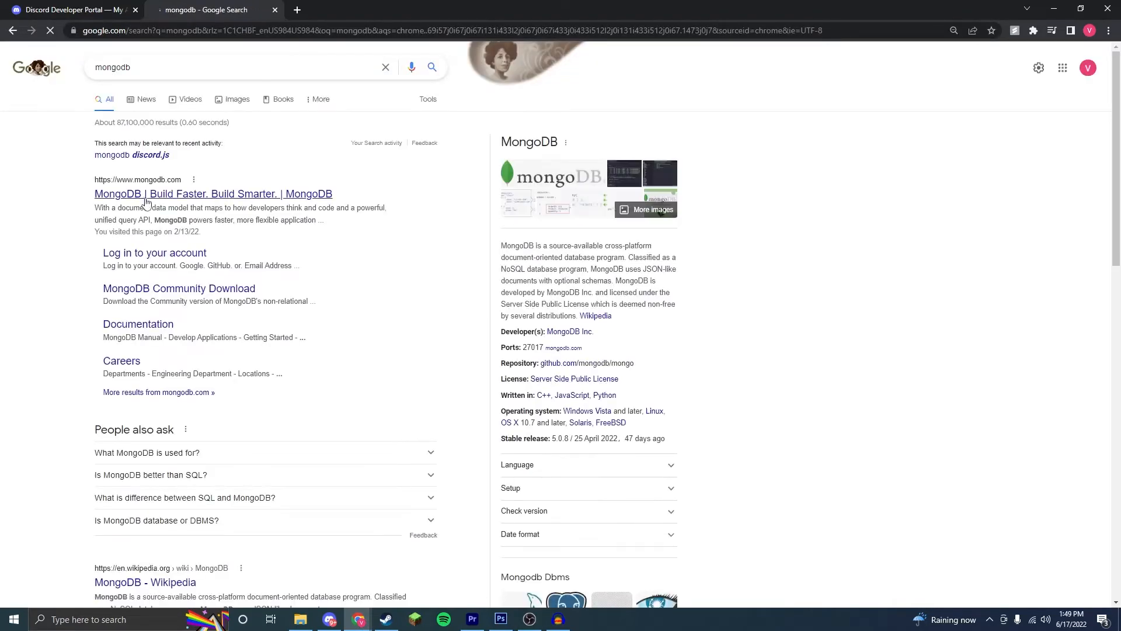
pyautogui.click(166, 195)
pyautogui.click(978, 94)
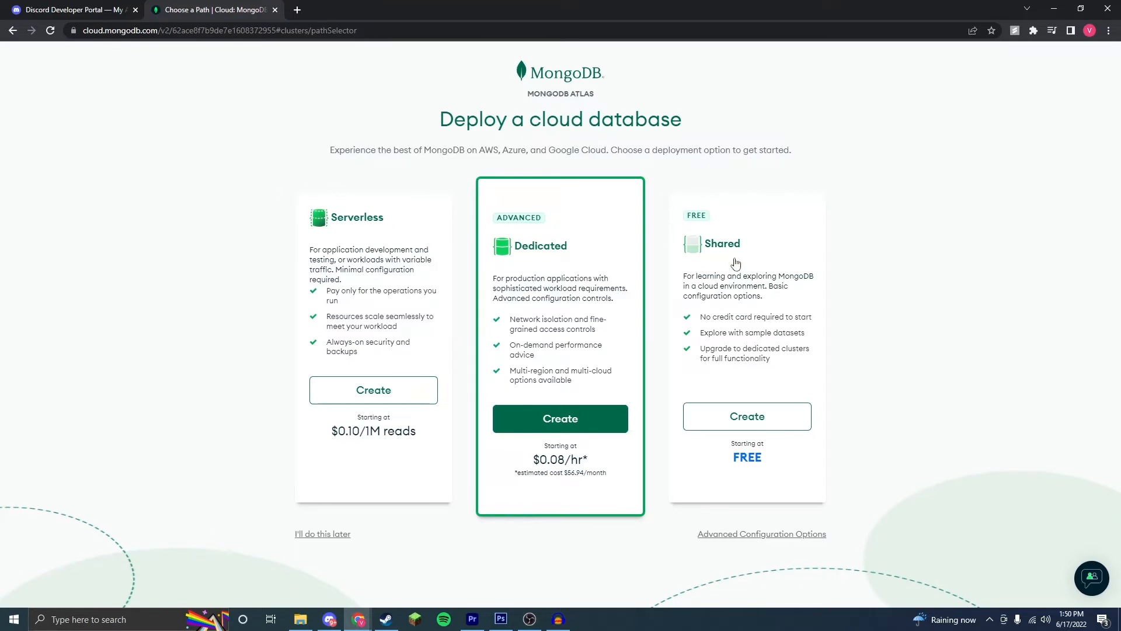
# Step: Create a free Shared cluster hosted on AWS in the Oregon (us-west-2) region
pyautogui.click(783, 418)
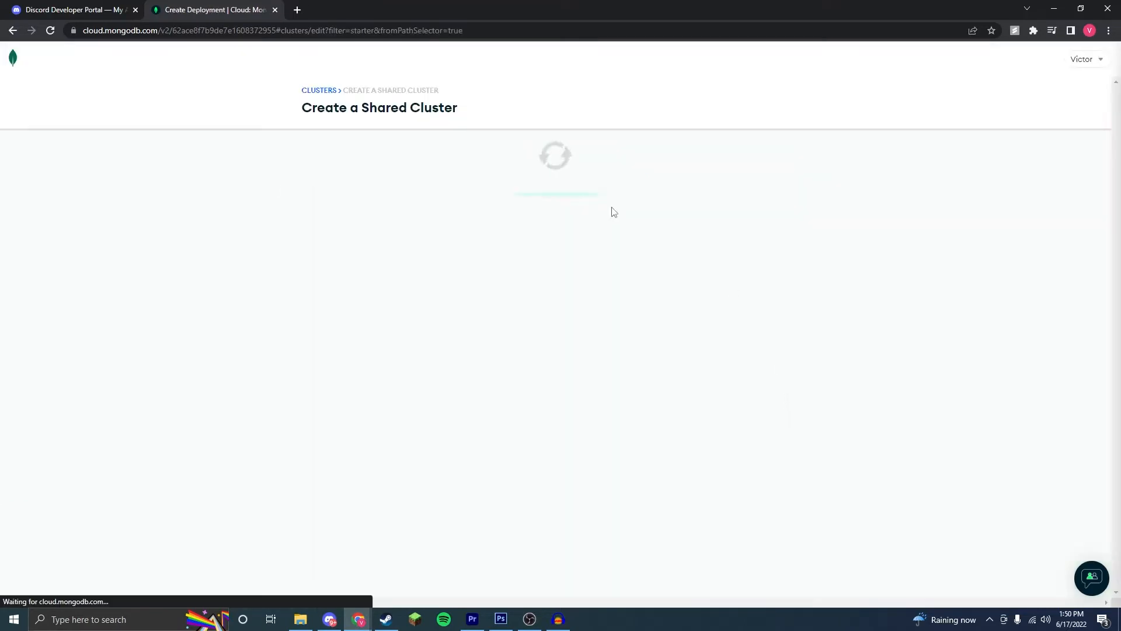
pyautogui.scroll(-4, 809, 370)
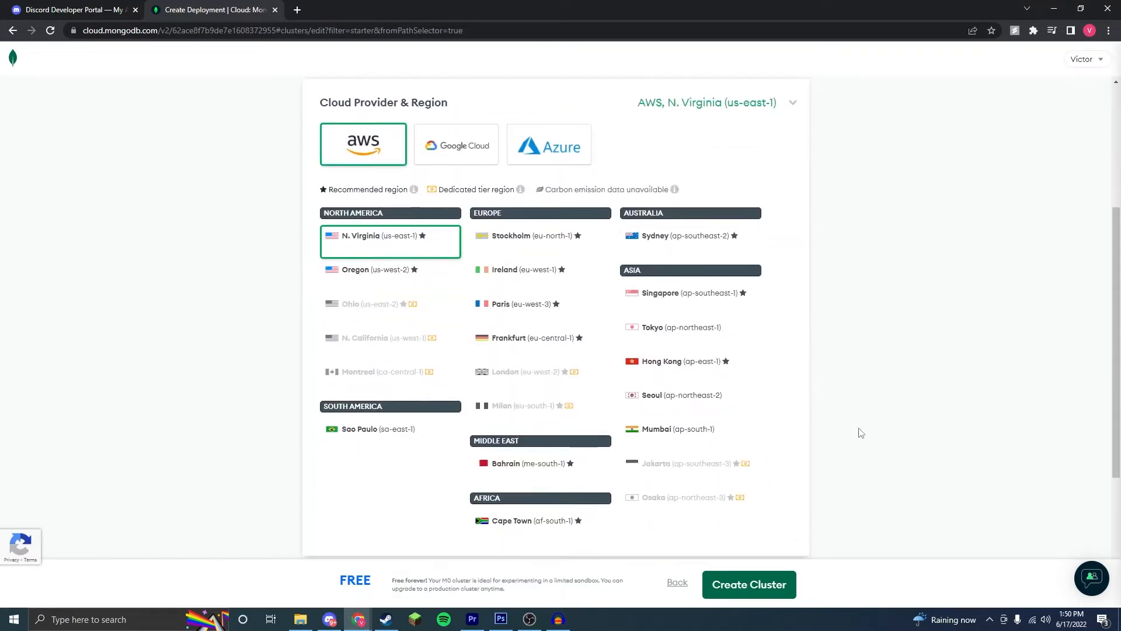
pyautogui.click(445, 262)
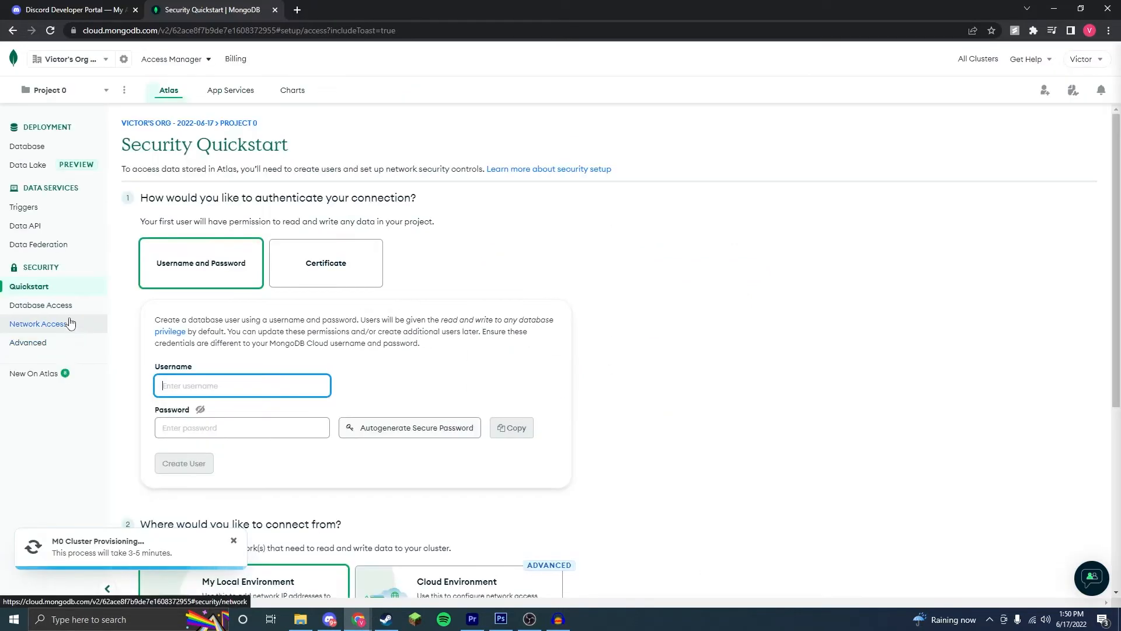
# Step: Add a network access entry that allows connections from anywhere (0.0.0.0/0)
pyautogui.click(70, 327)
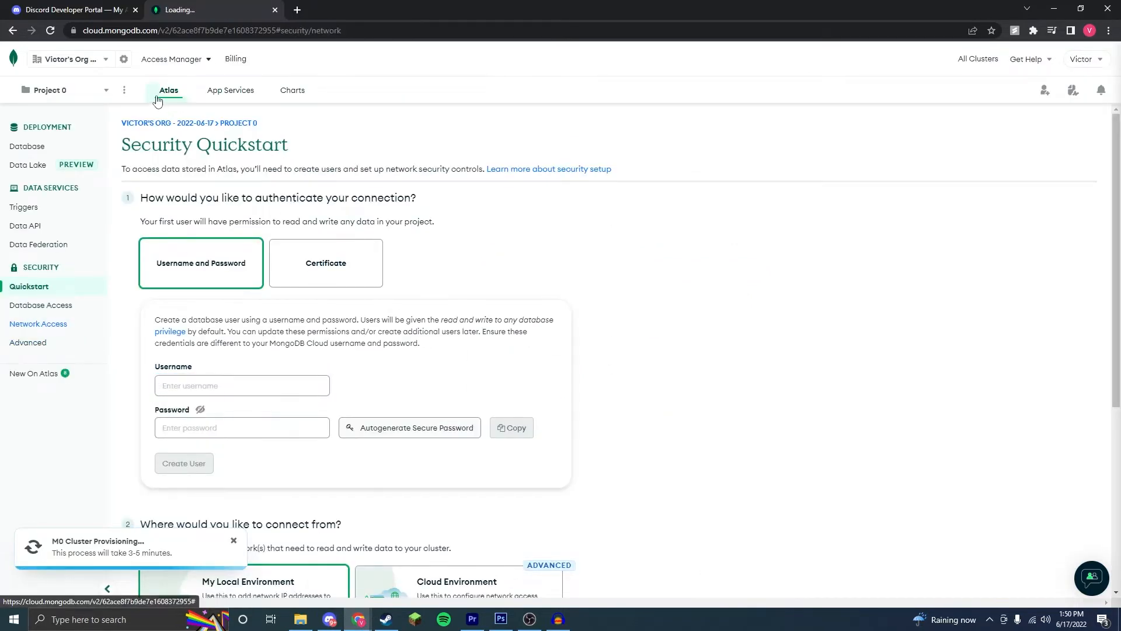
pyautogui.click(627, 400)
pyautogui.click(512, 166)
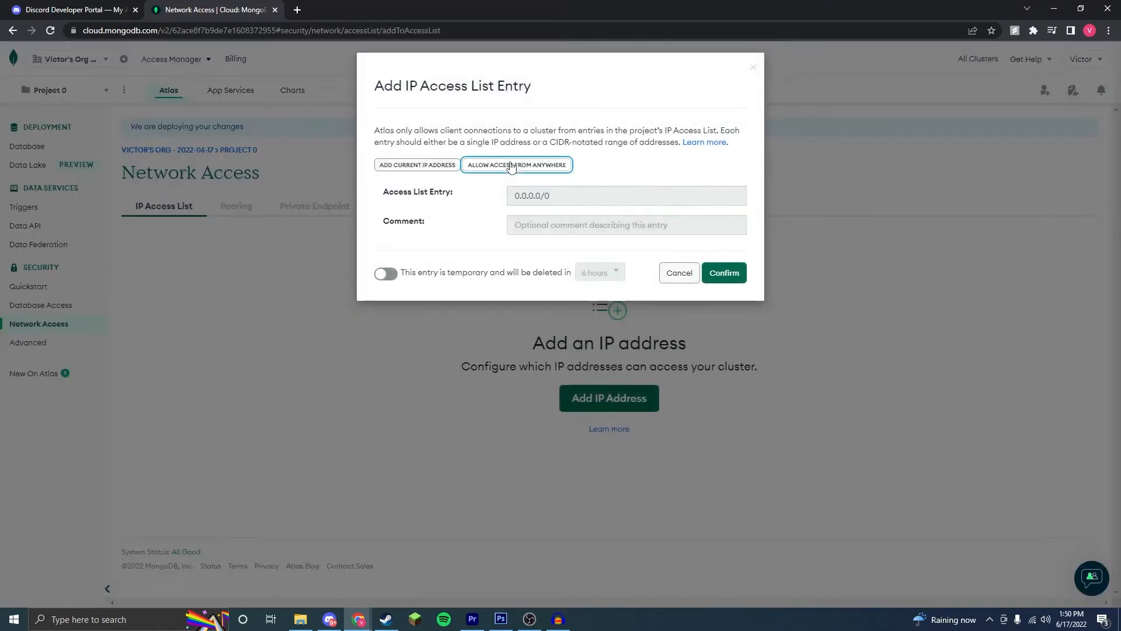
pyautogui.click(724, 273)
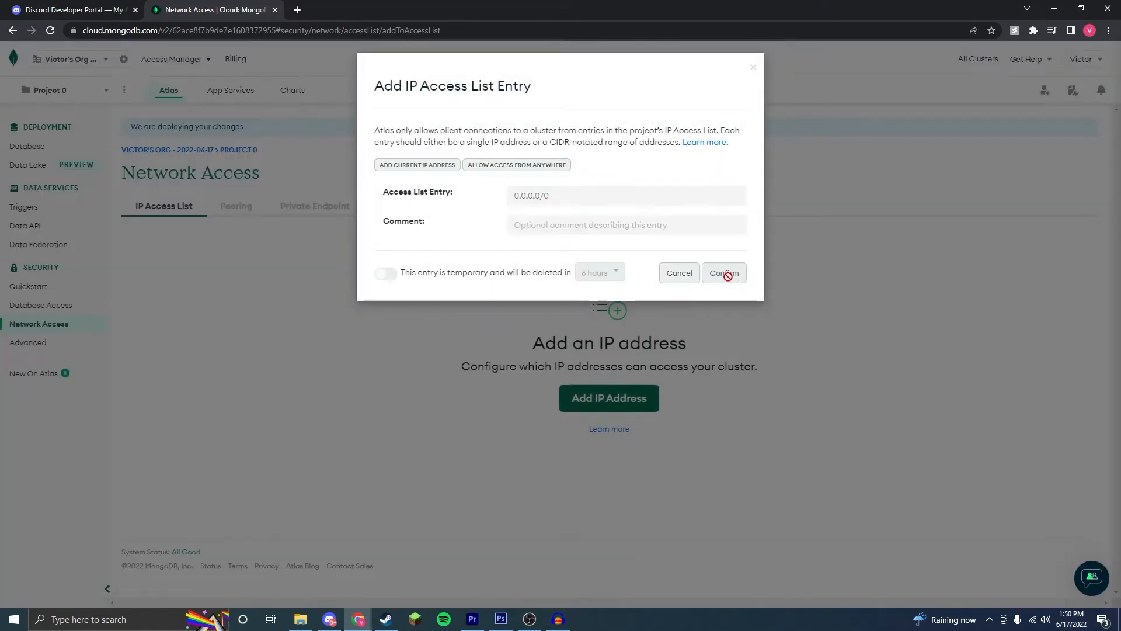
# Step: Add a database user named ForVic, entering a password and keeping the role that reads and writes to any database
pyautogui.click(42, 305)
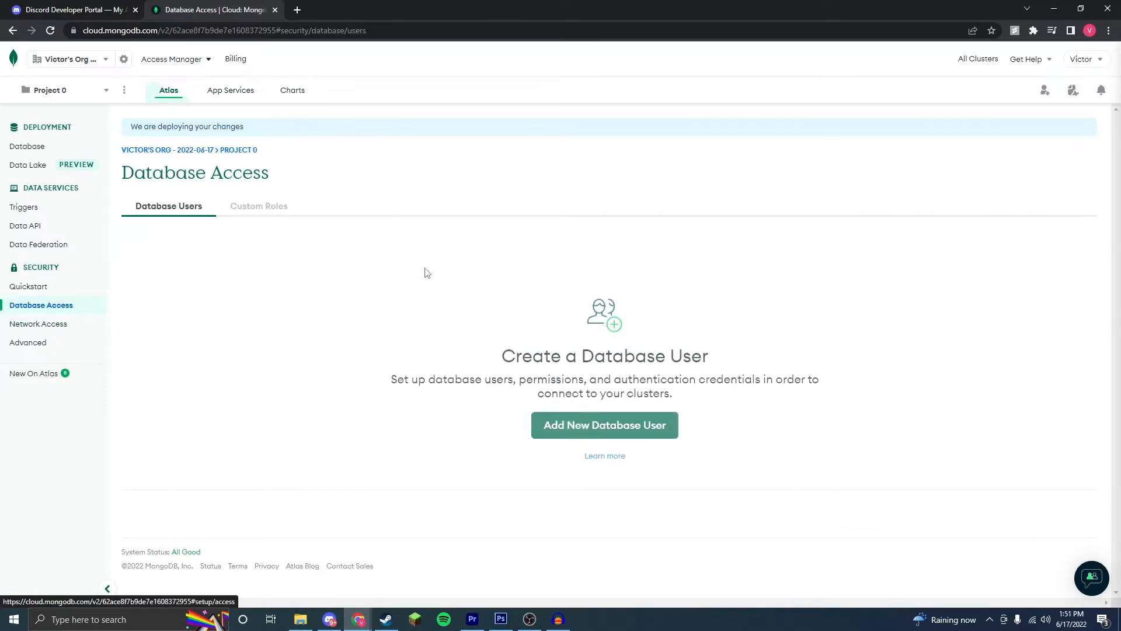
pyautogui.click(600, 416)
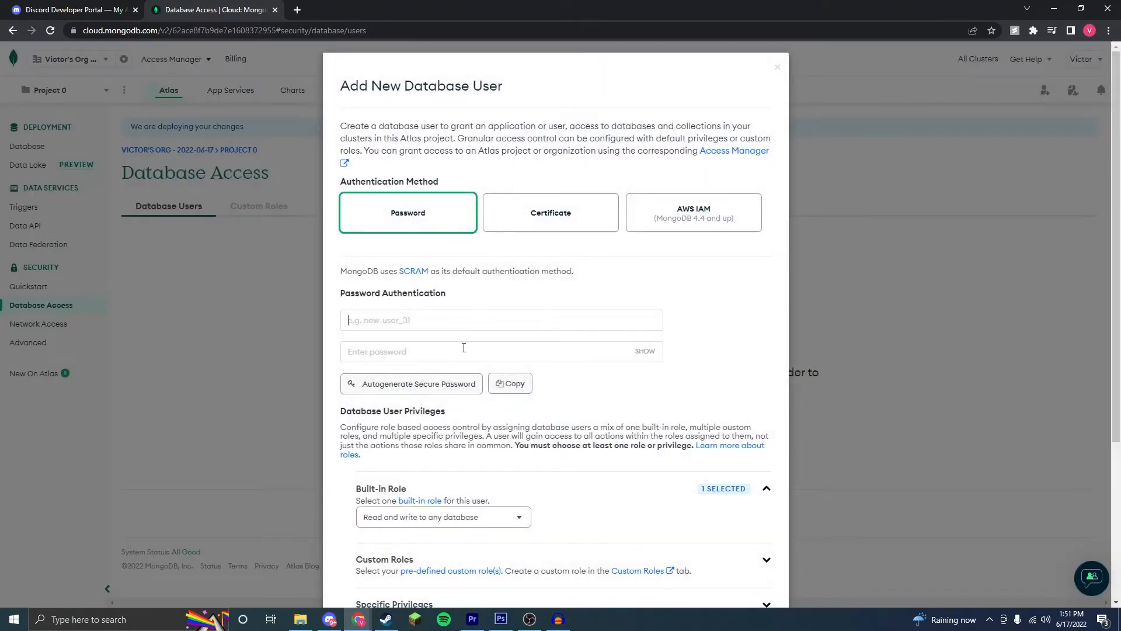
pyautogui.click(456, 317)
pyautogui.write('ForVic')
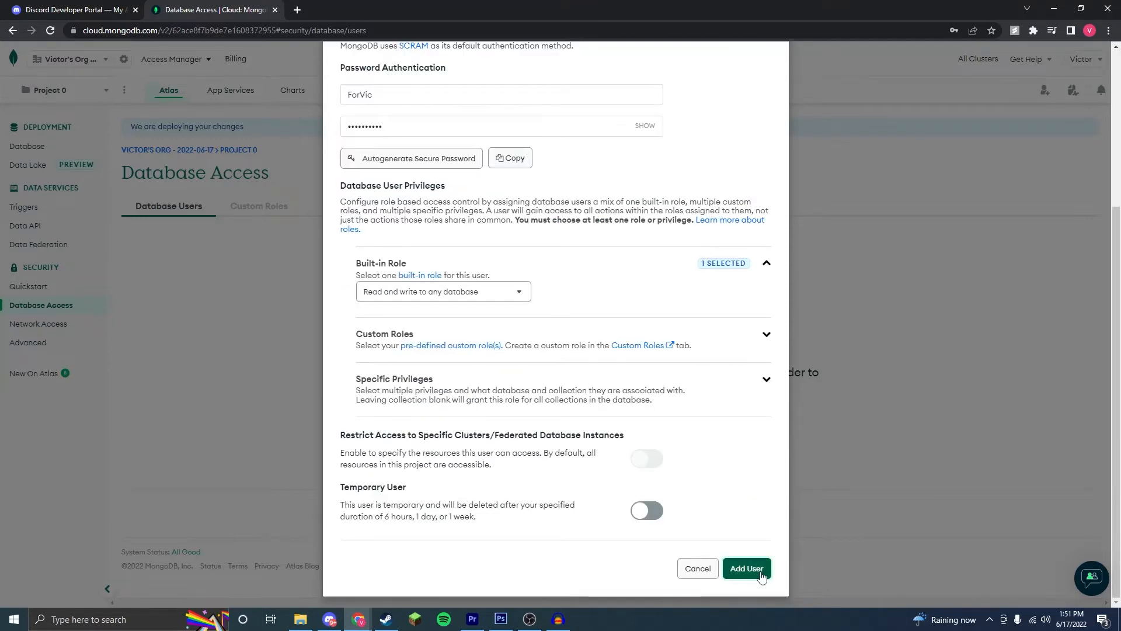
pyautogui.click(746, 568)
# Step: Display the connection string for connecting an application to Cluster0 and select the whole string
pyautogui.click(52, 146)
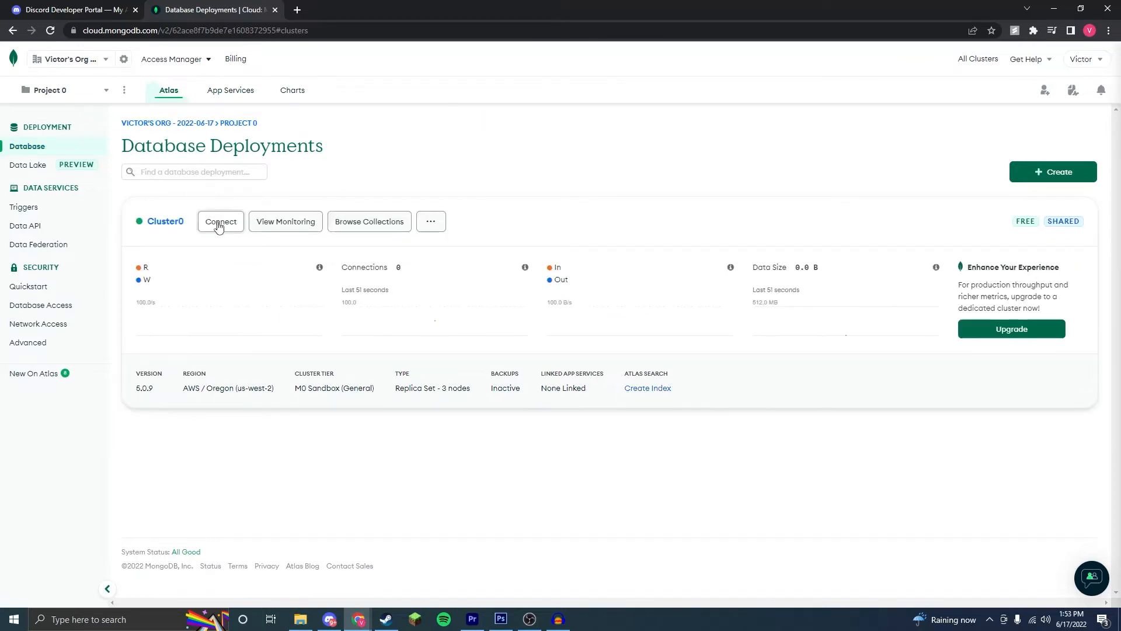
pyautogui.click(219, 226)
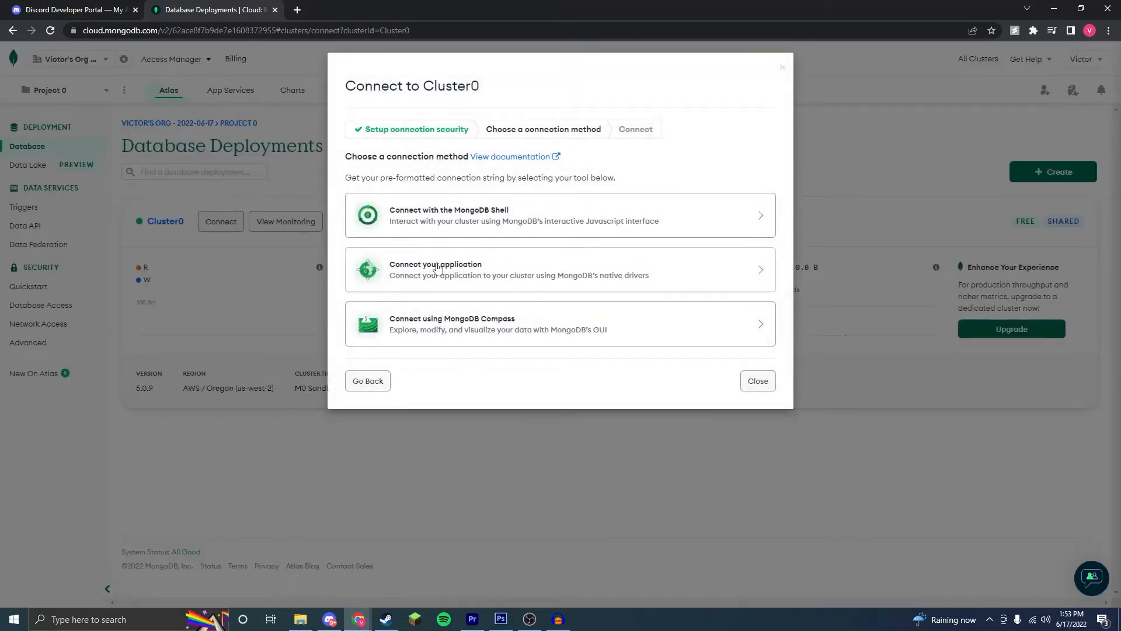
pyautogui.click(485, 270)
pyautogui.doubleClick(450, 274)
pyautogui.tripleClick(498, 273)
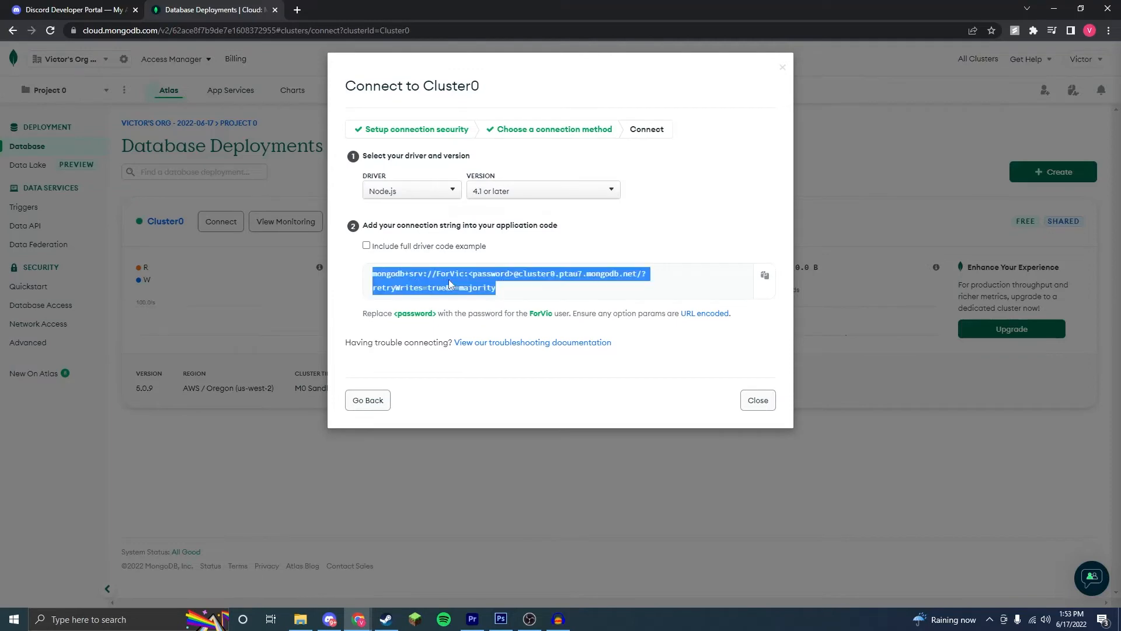
# Step: Check the driver and version choices for the connection string, keeping Node.js 4.1 or later, and close the connection dialog
pyautogui.click(453, 190)
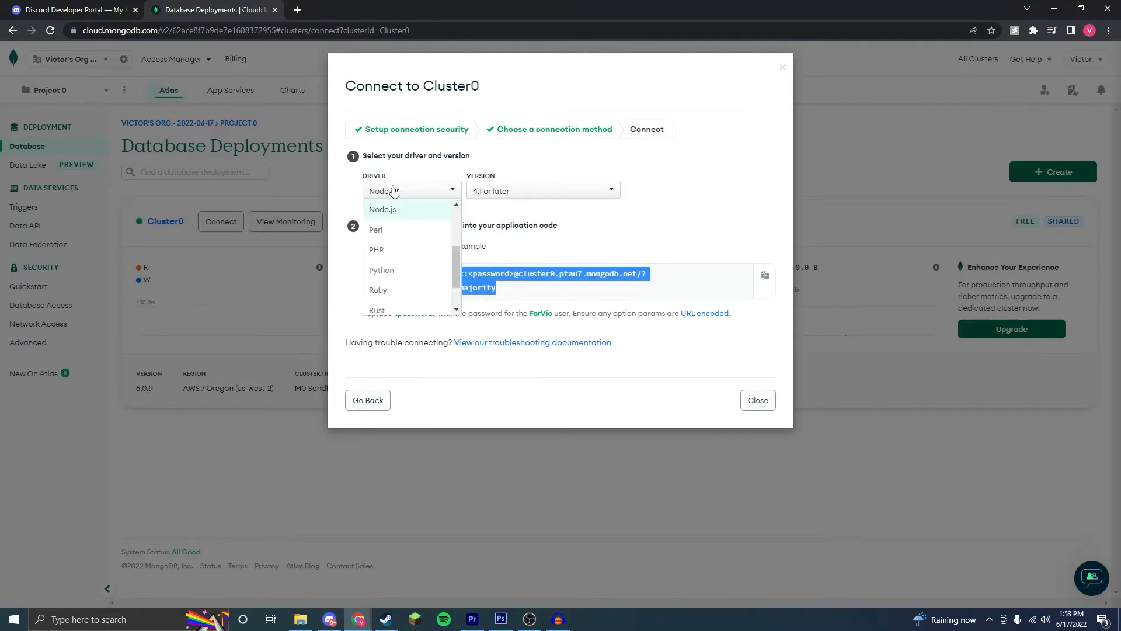
pyautogui.click(530, 172)
pyautogui.click(514, 191)
pyautogui.click(514, 191)
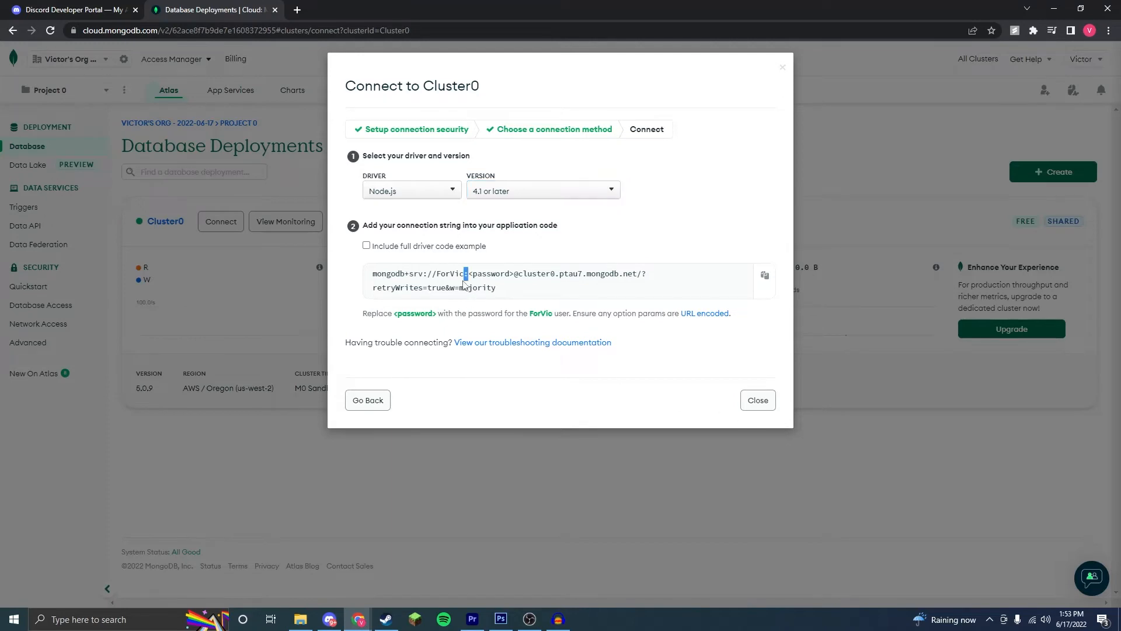
pyautogui.tripleClick(466, 274)
pyautogui.click(758, 403)
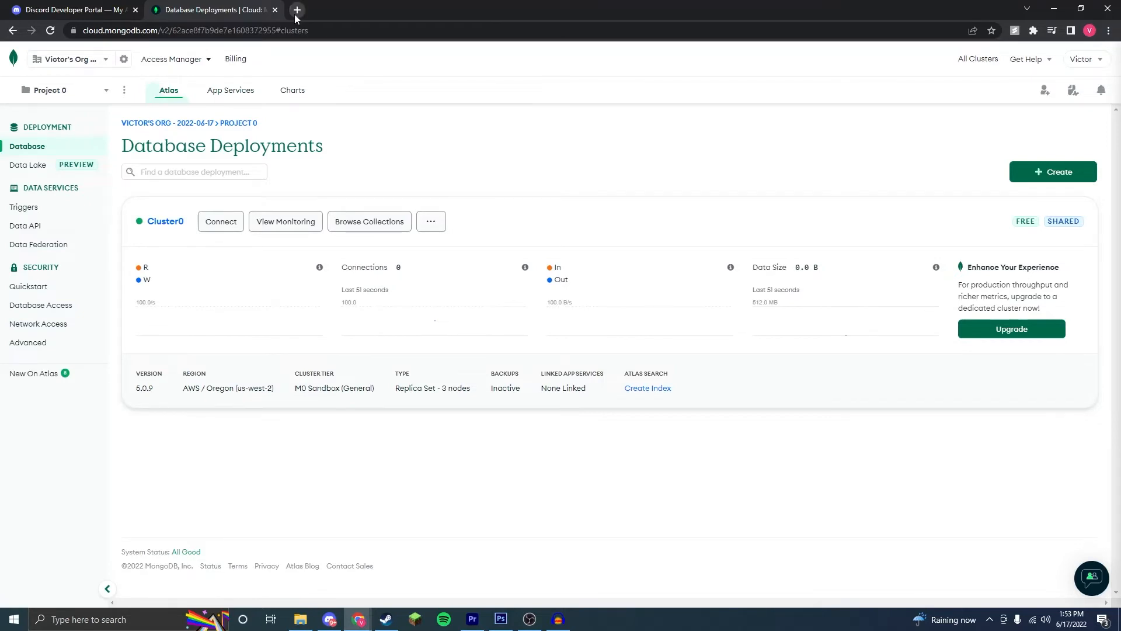
# Step: Reopen Cluster0's application connection string, highlight its <password> placeholder, and close the dialog
pyautogui.click(220, 221)
pyautogui.click(444, 272)
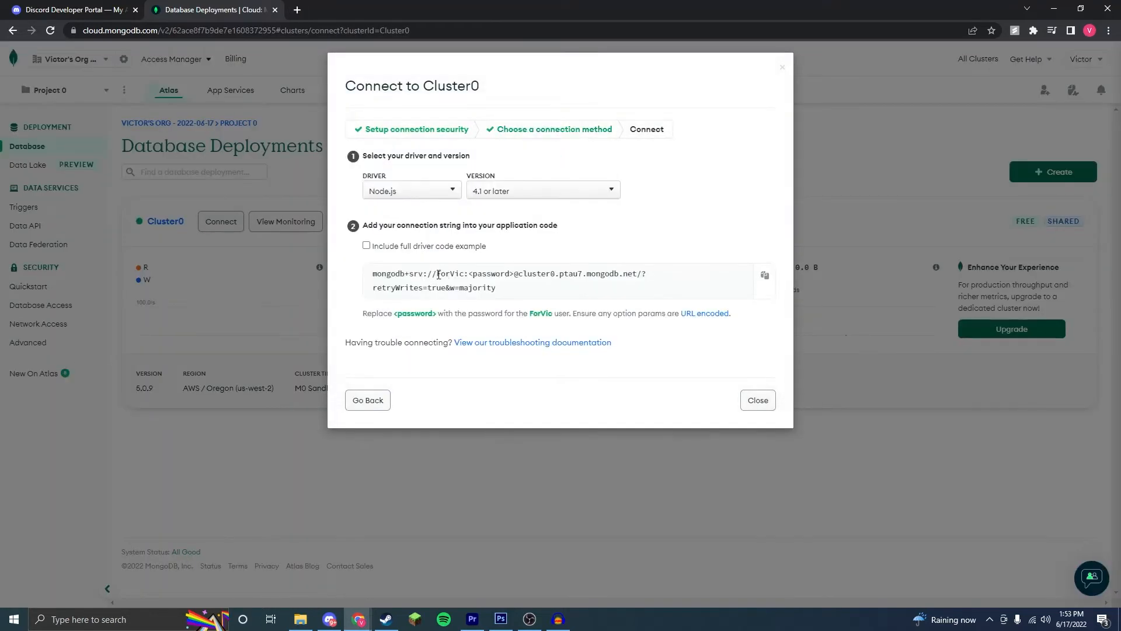
pyautogui.moveTo(466, 273); pyautogui.dragTo(514, 275)
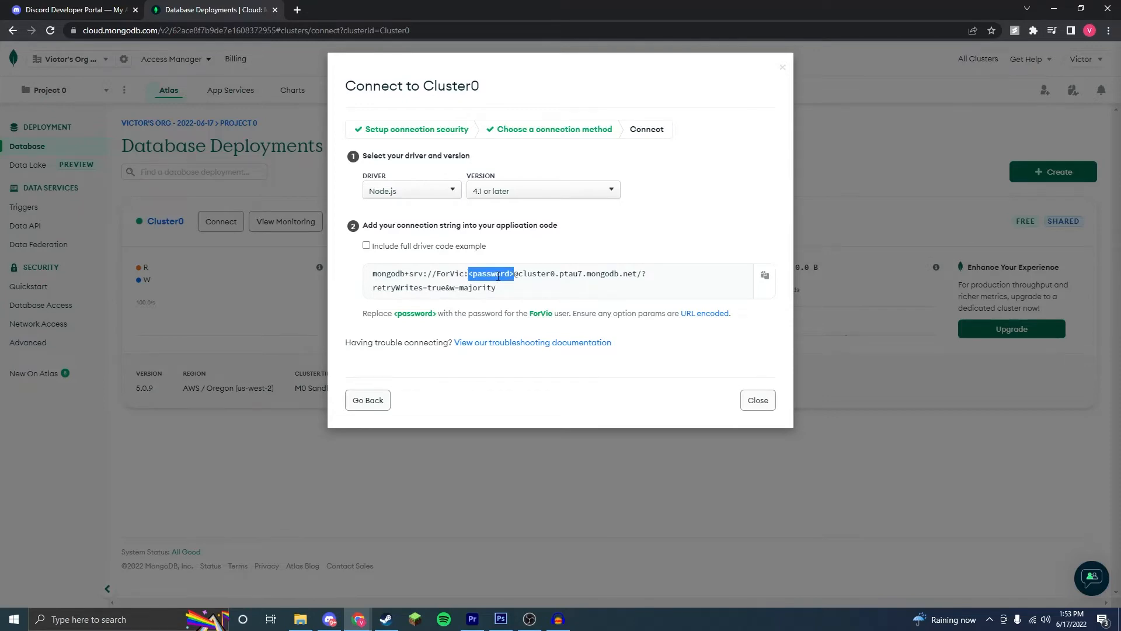
pyautogui.click(771, 401)
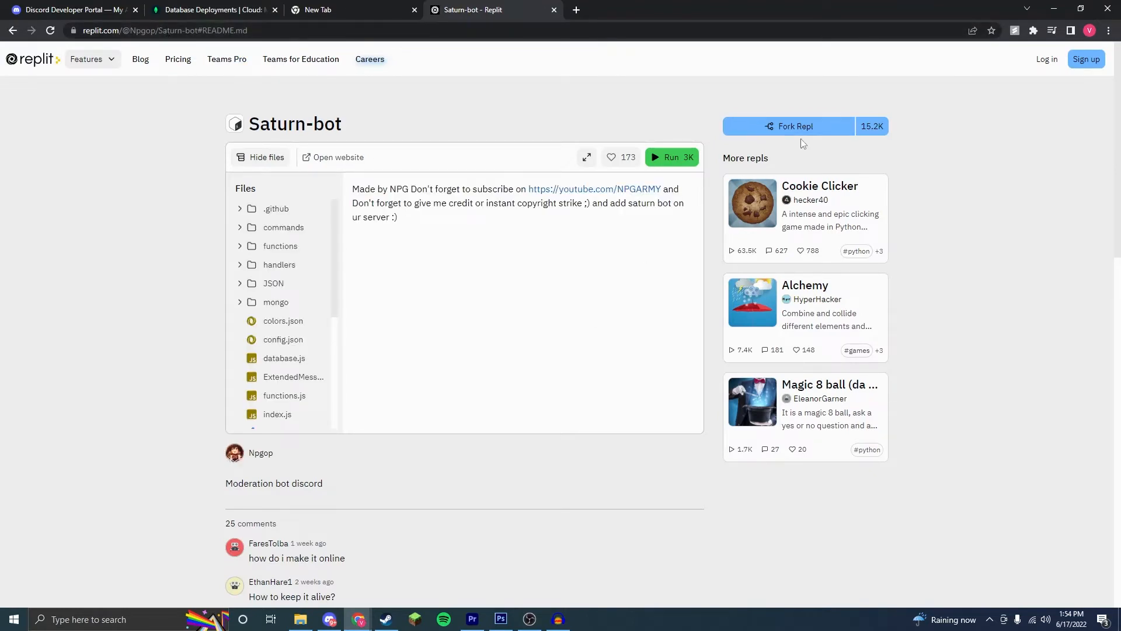
# Step: Fork the Saturn-bot repl, dismiss the CodeMirror introduction, and start a new secret with the key TOKEN
pyautogui.click(786, 127)
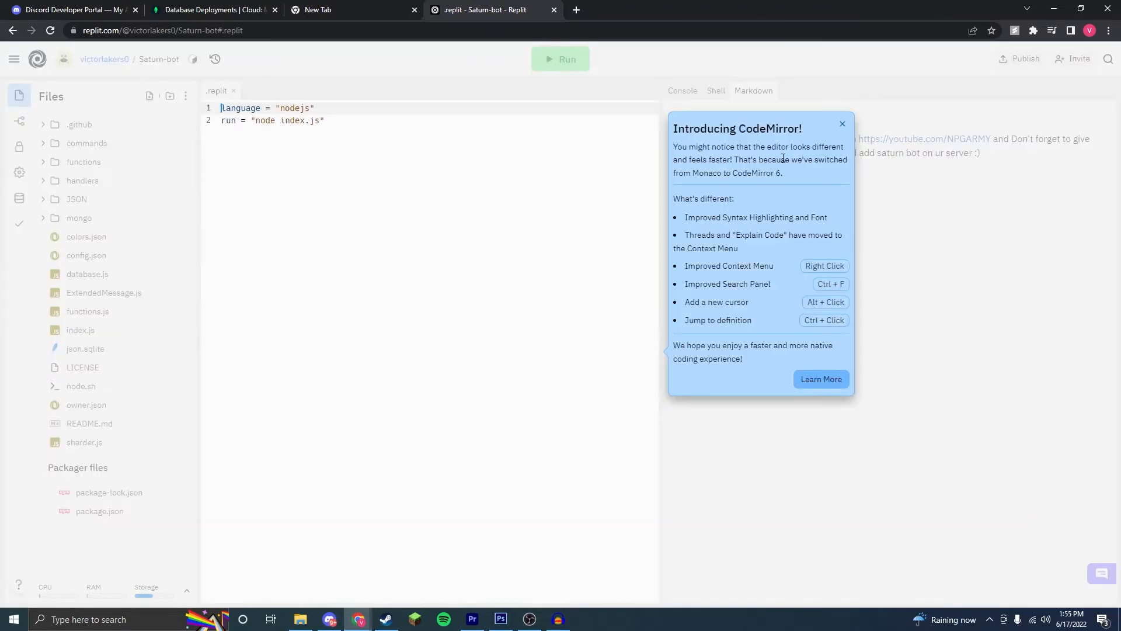
pyautogui.click(842, 124)
pyautogui.click(20, 151)
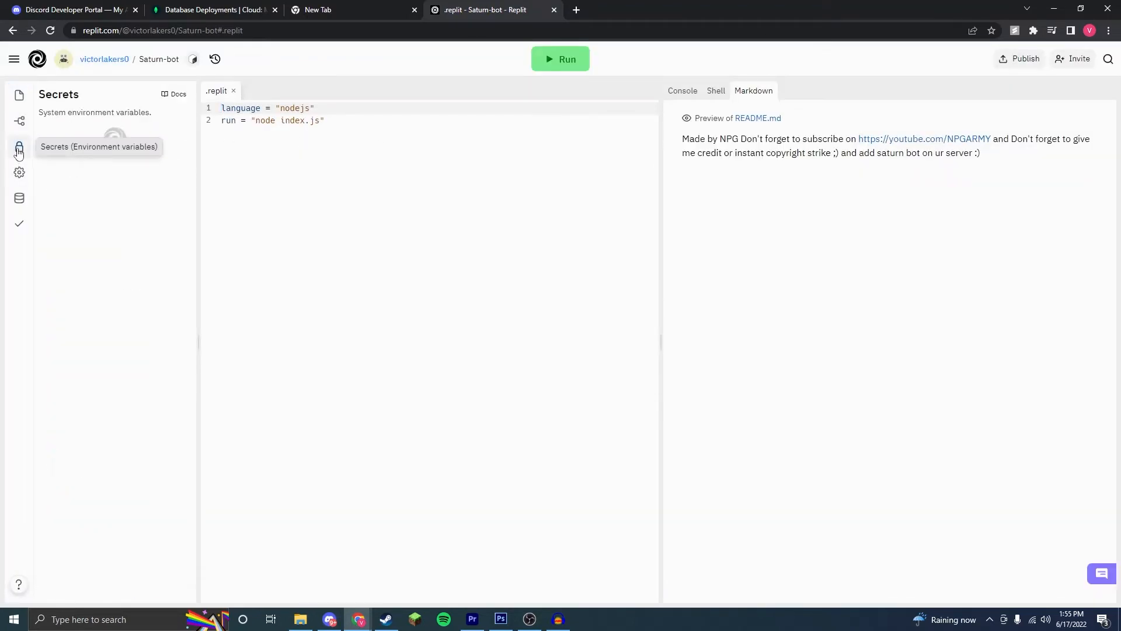
pyautogui.click(54, 204)
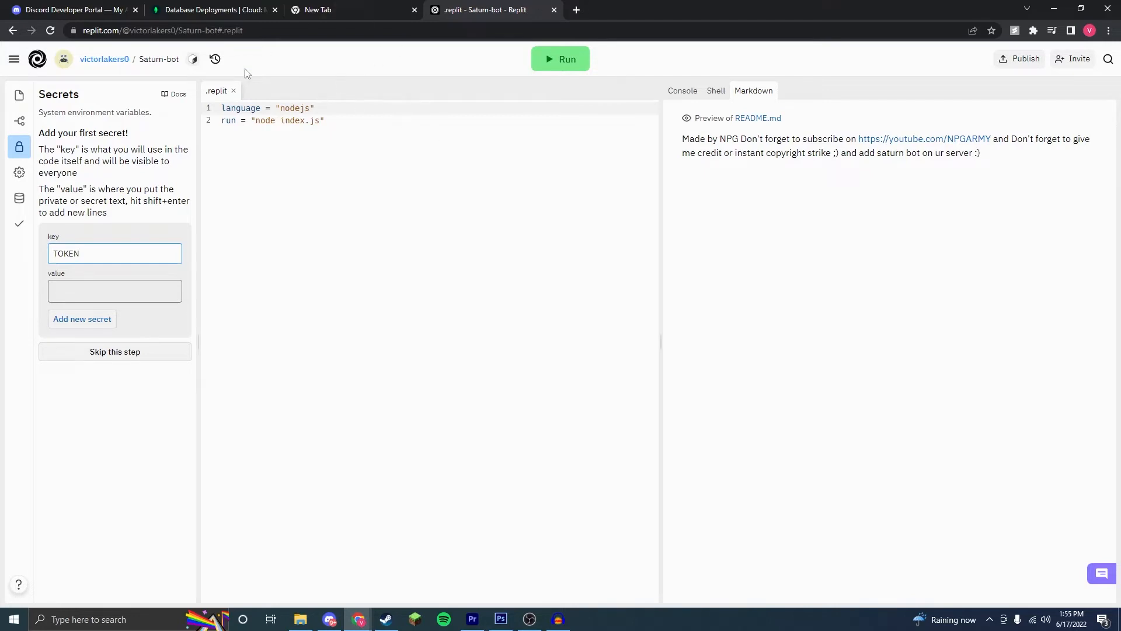
# Step: Copy the FreeBot! bot token from the Discord Developer Portal and save it as the TOKEN secret's value in Replit
pyautogui.click(73, 7)
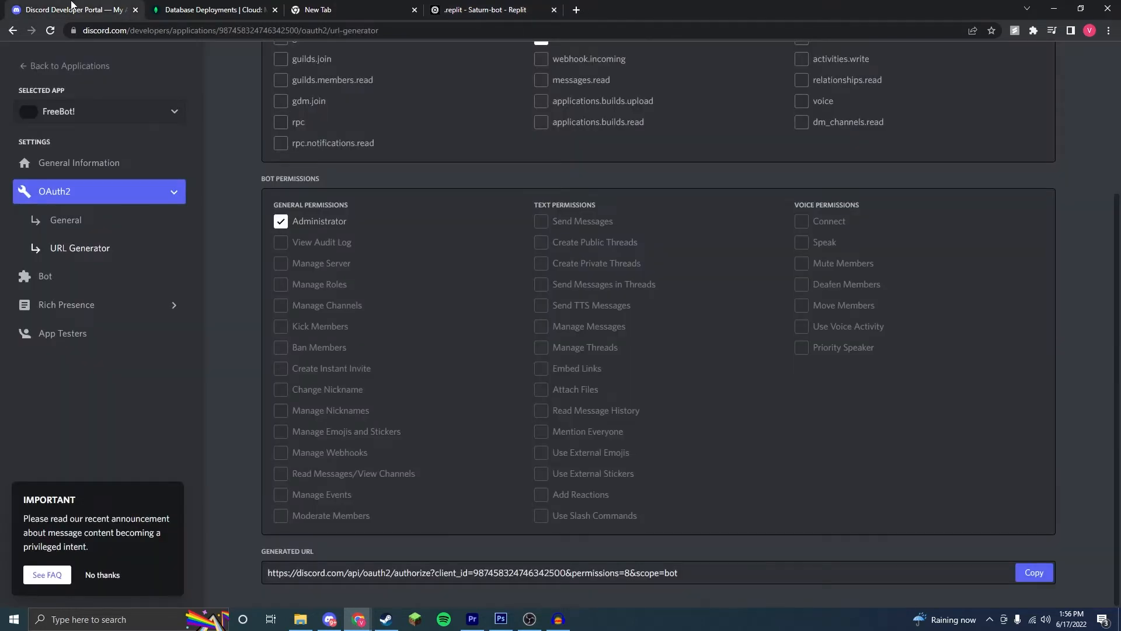
pyautogui.click(120, 163)
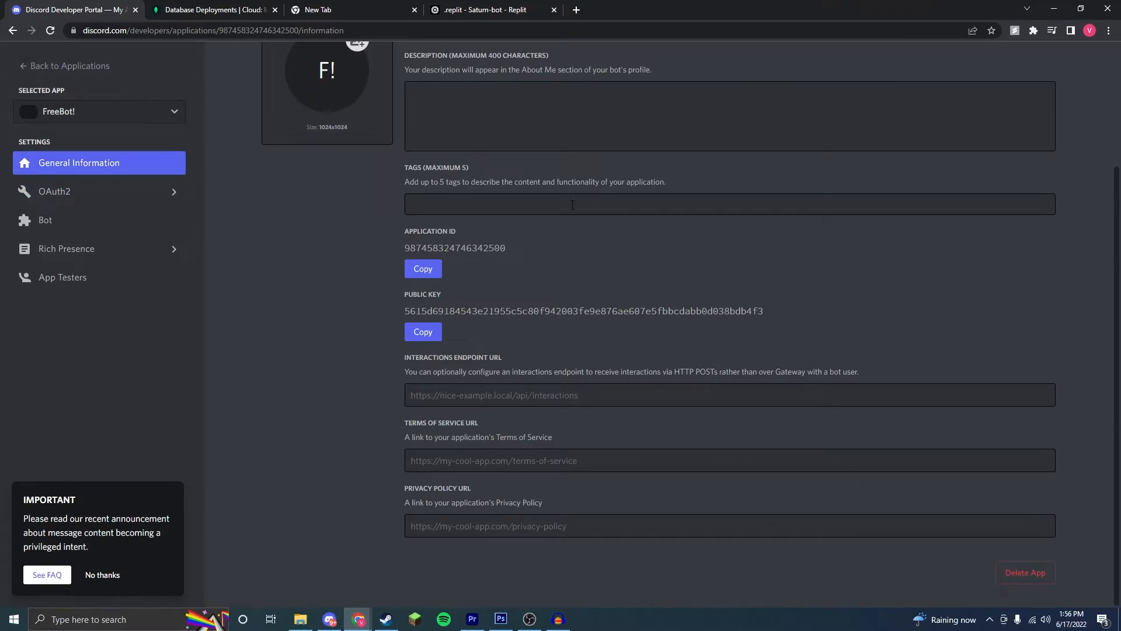
pyautogui.scroll(3, 572, 204)
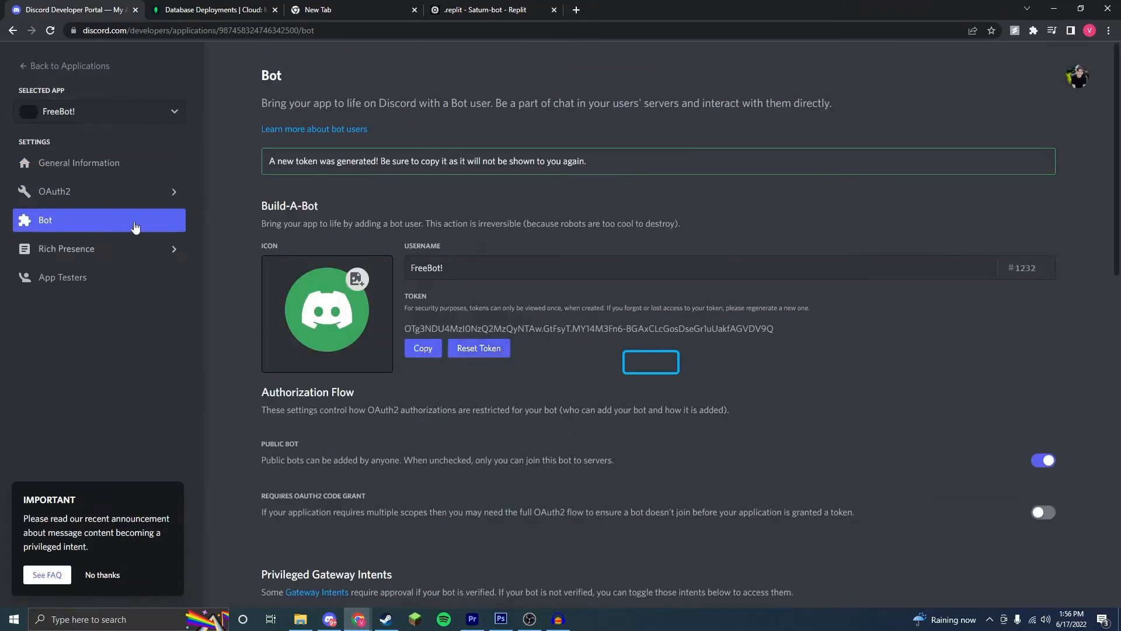
pyautogui.click(423, 350)
pyautogui.click(461, 8)
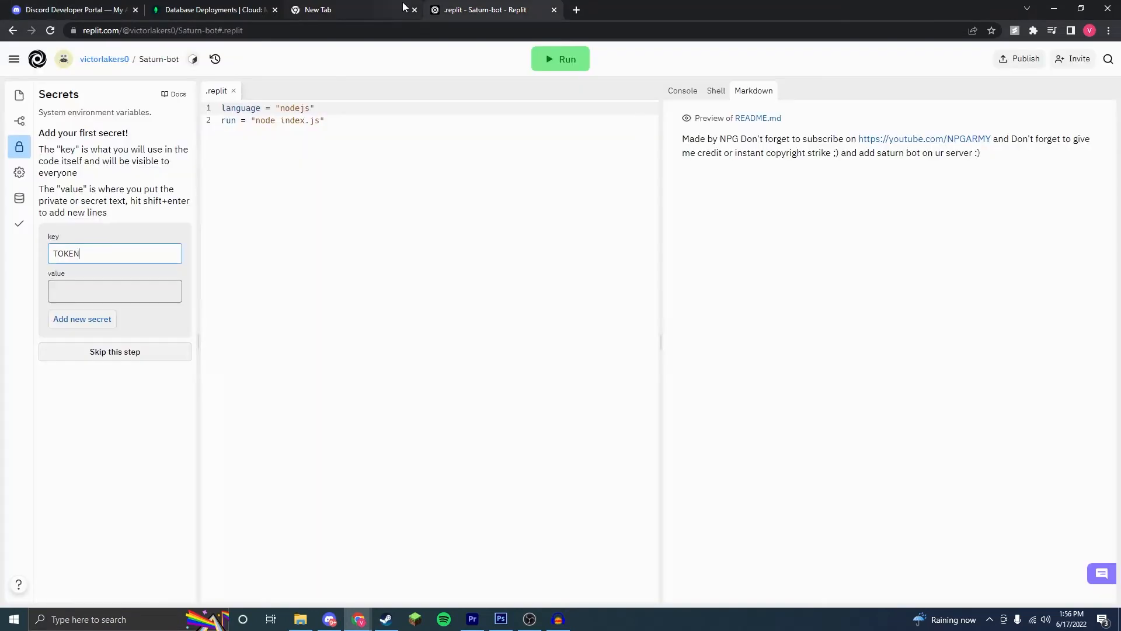
pyautogui.click(95, 292)
pyautogui.hotkey('ctrl', 'v')
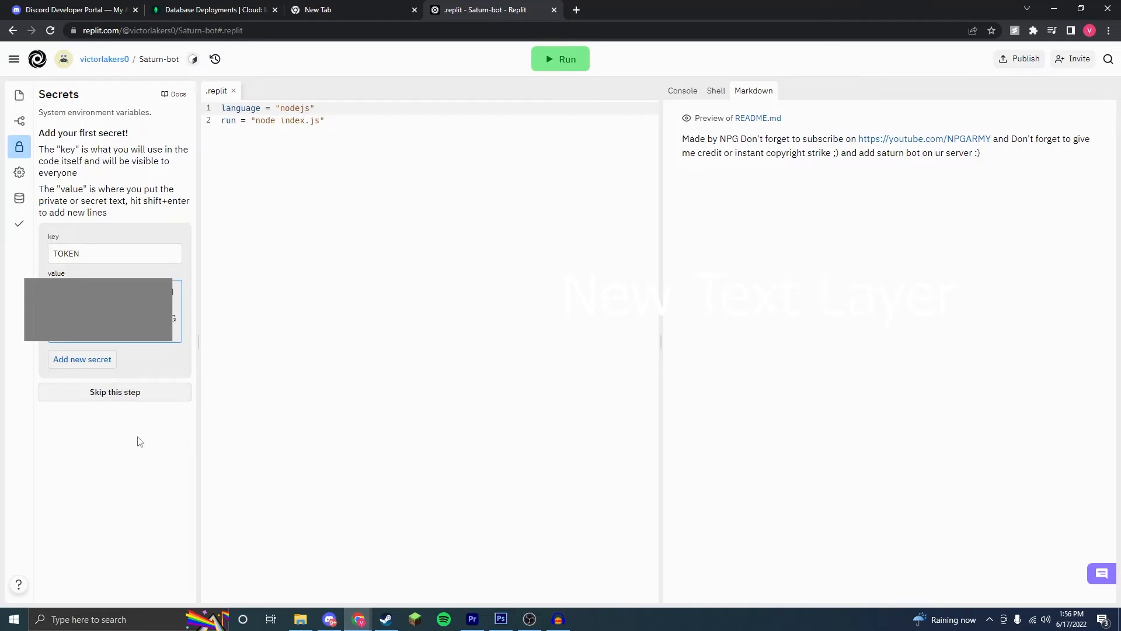
pyautogui.click(104, 361)
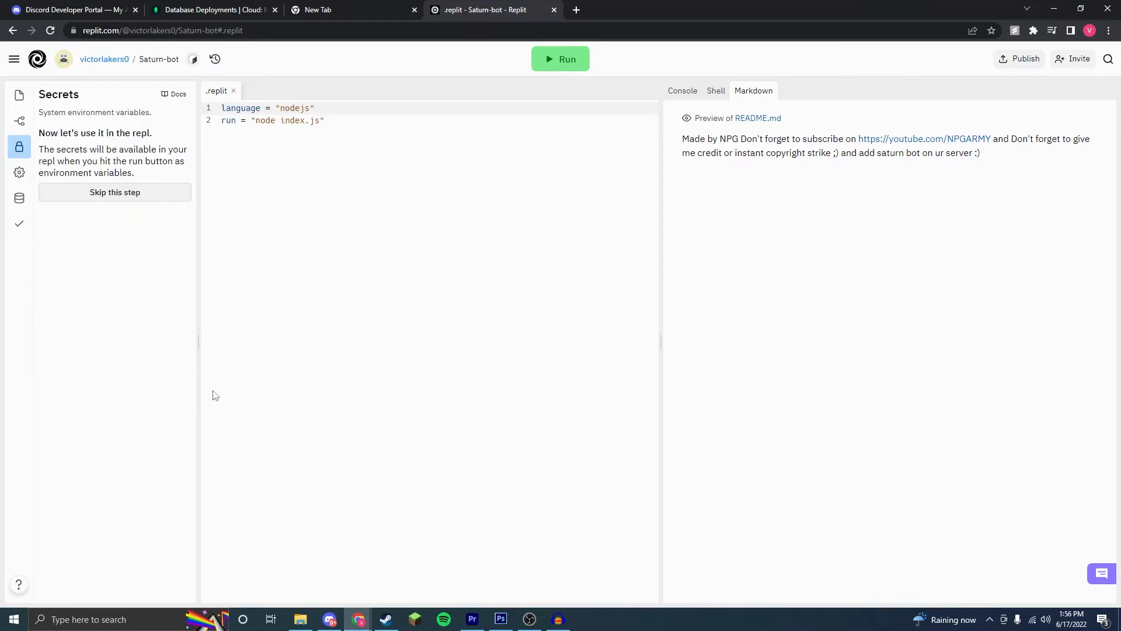
# Step: Replace the mongodb and mongourl values in config.json with the cluster's own MongoDB connection string
pyautogui.click(20, 121)
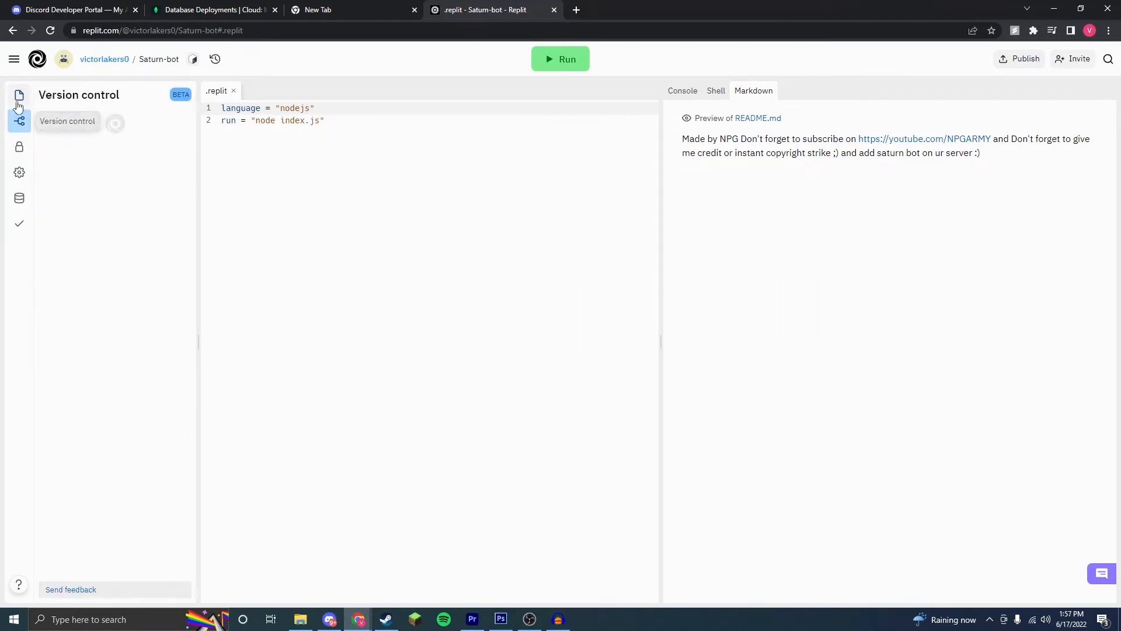
pyautogui.click(19, 97)
pyautogui.click(134, 255)
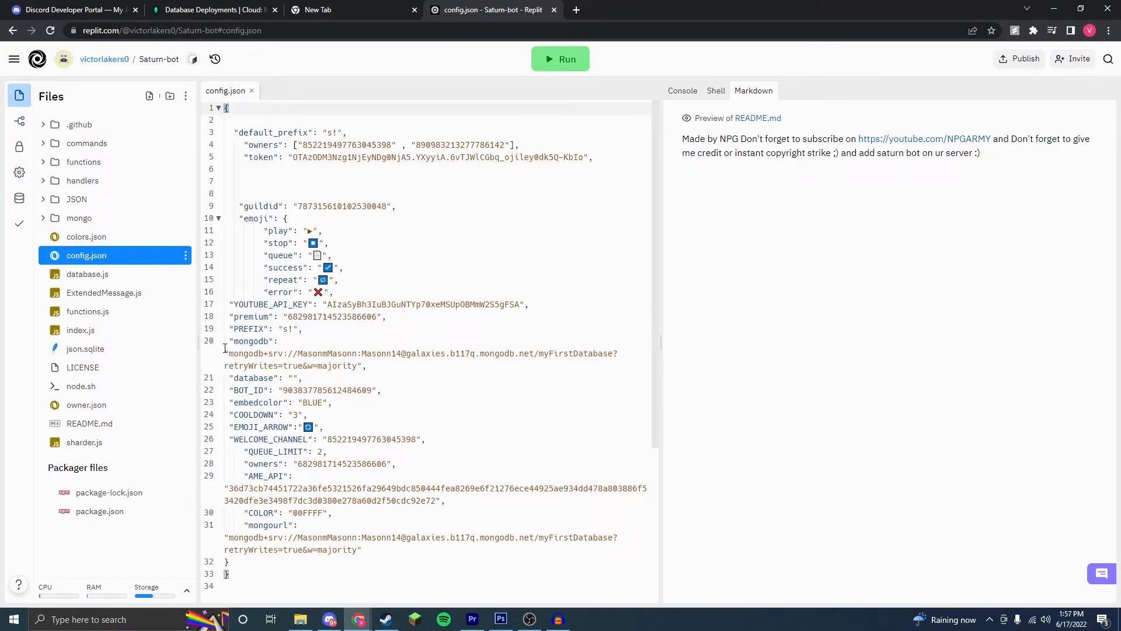
pyautogui.moveTo(227, 354); pyautogui.dragTo(358, 367)
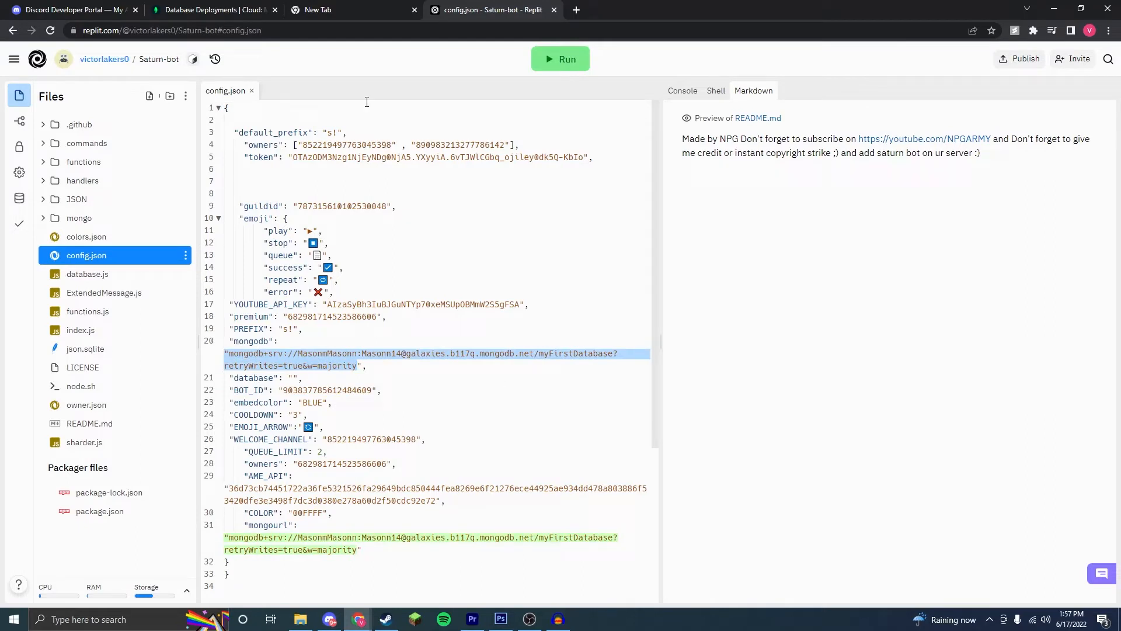
pyautogui.hotkey('ctrl', 'v')
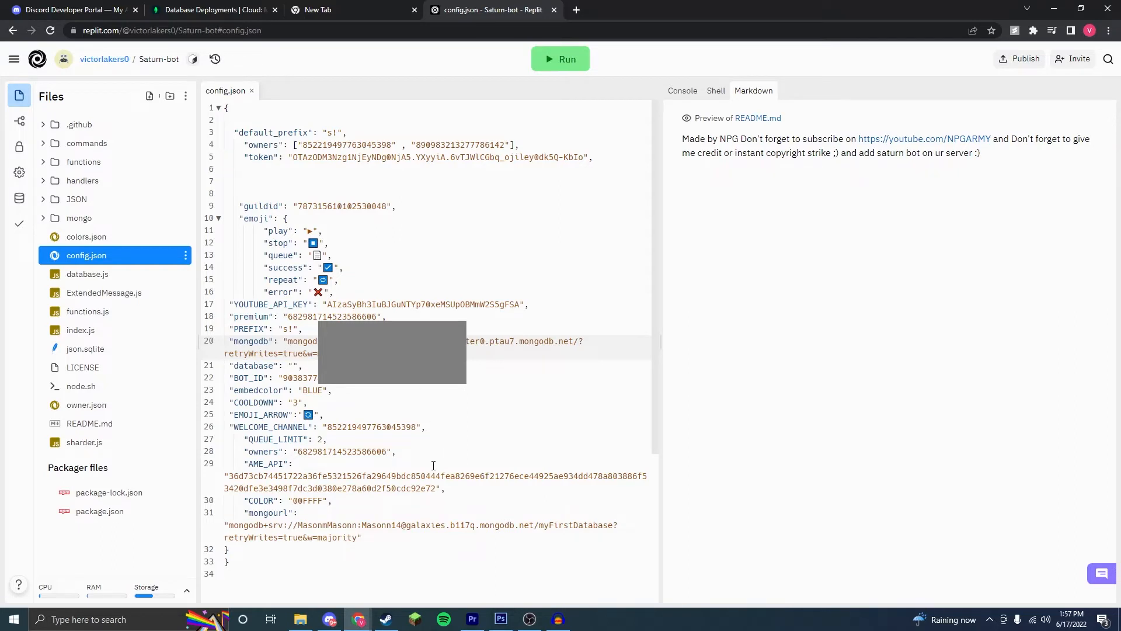
pyautogui.moveTo(359, 537); pyautogui.dragTo(230, 524)
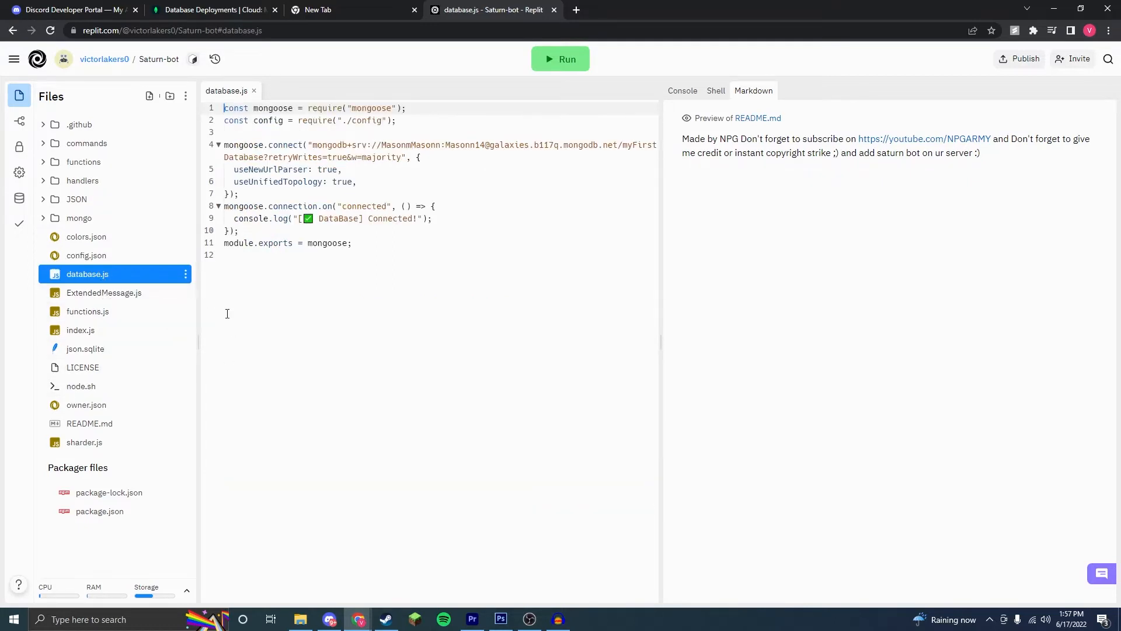
# Step: Replace the connection string in database.js's mongoose.connect call with the cluster's own string and run the bot
pyautogui.moveTo(313, 145); pyautogui.dragTo(400, 157)
pyautogui.click(90, 237)
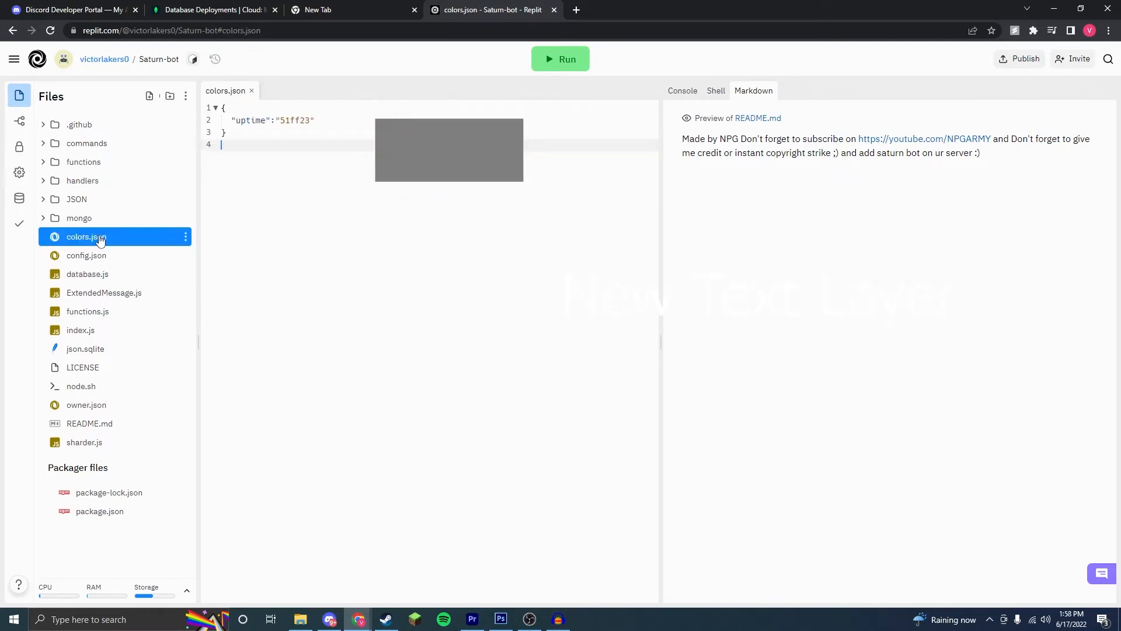
pyautogui.click(563, 59)
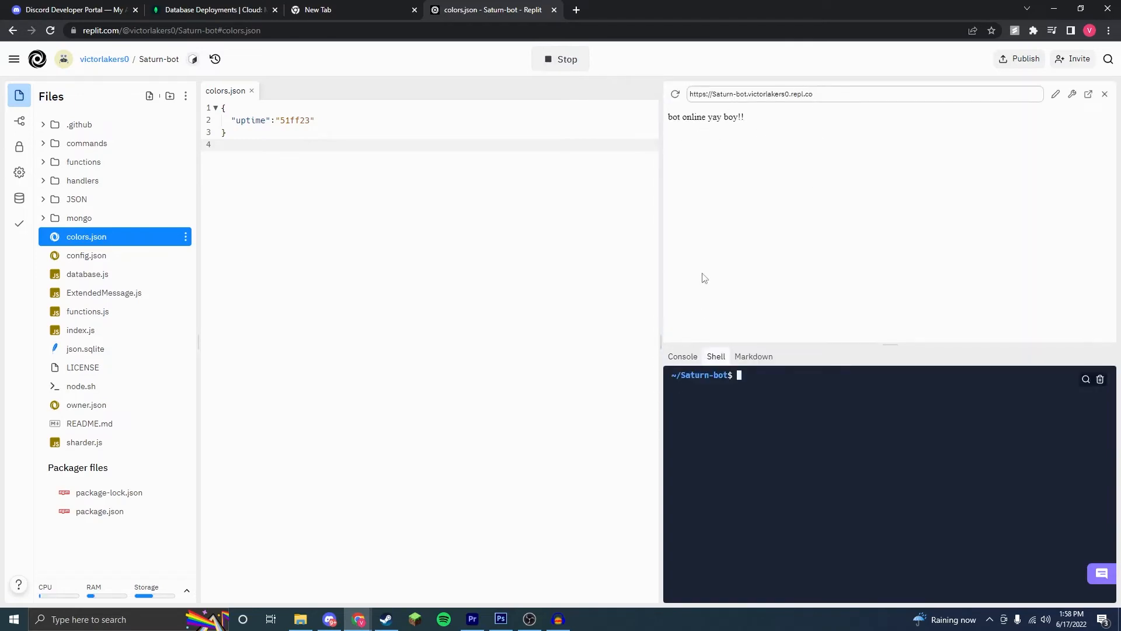
# Step: Switch to Discord, send s!help in the test server's general channel, and look through the bot's command list
pyautogui.hotkey('alt', 'Tab')
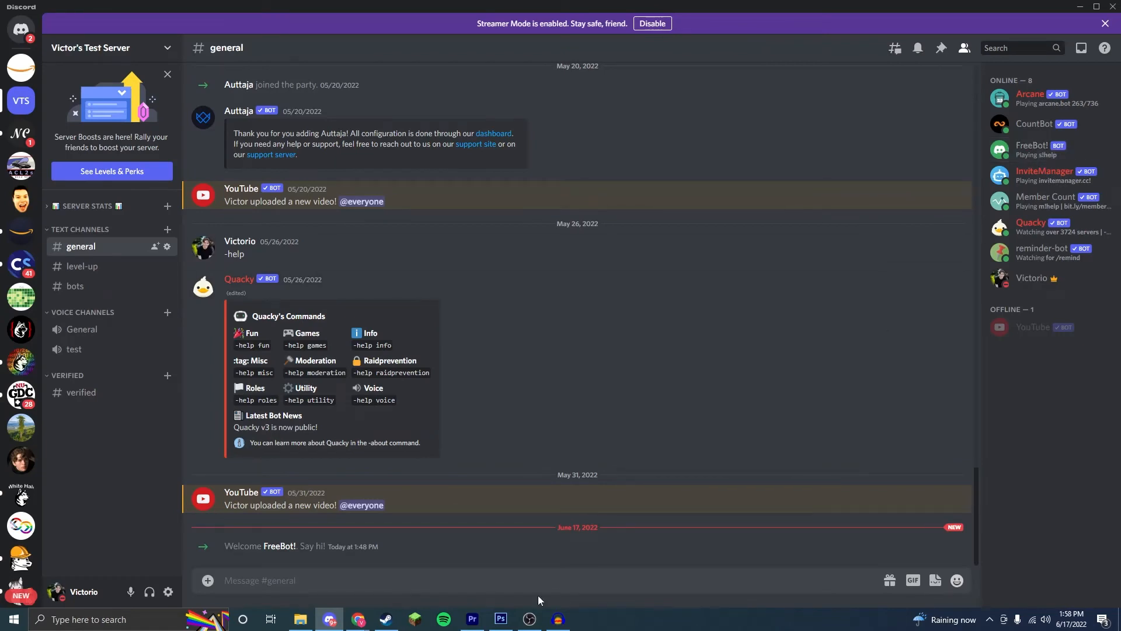
pyautogui.write('s!help')
pyautogui.press('Return')
pyautogui.scroll(5, 374, 217)
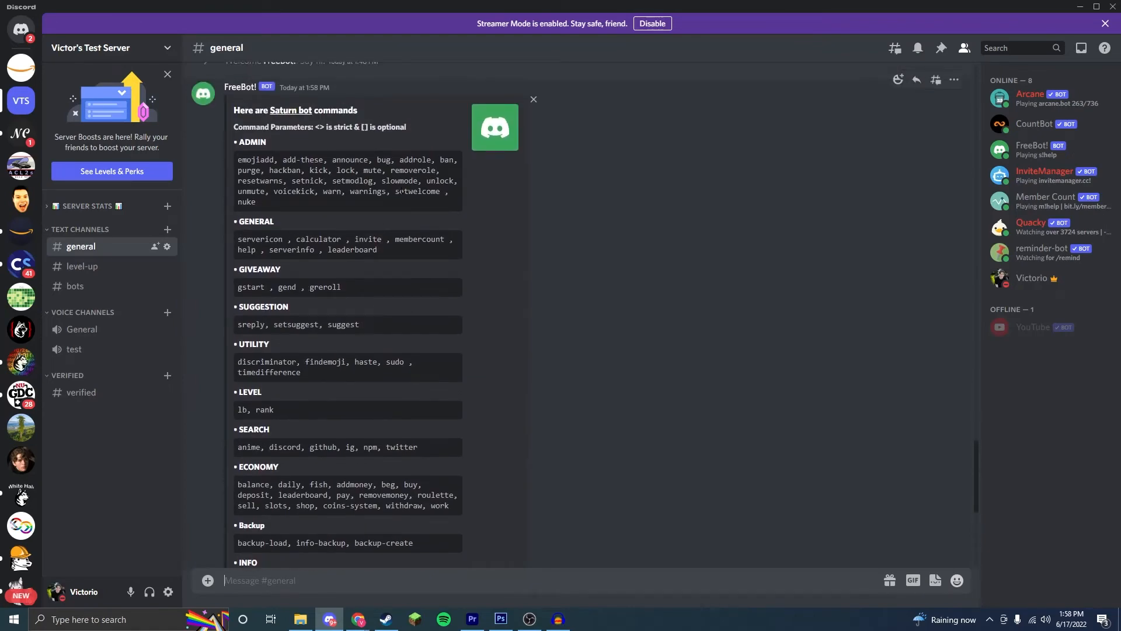
pyautogui.scroll(-5, 401, 188)
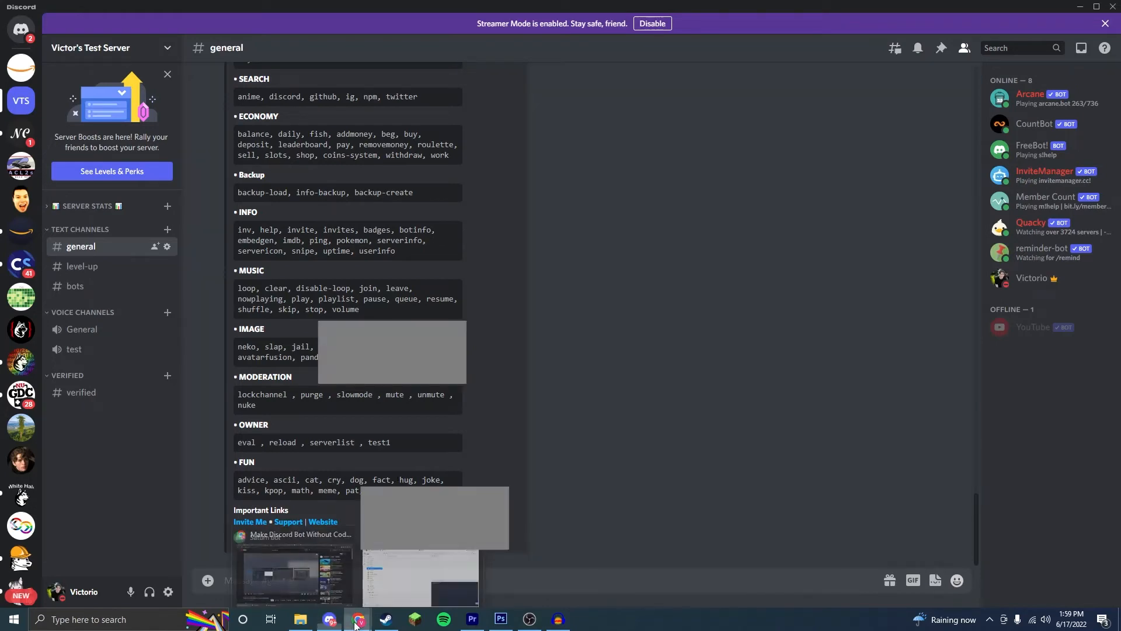
# Step: Return to the Saturn-bot repl, stop the bot, and set default_prefix in config.json to "?"
pyautogui.click(358, 619)
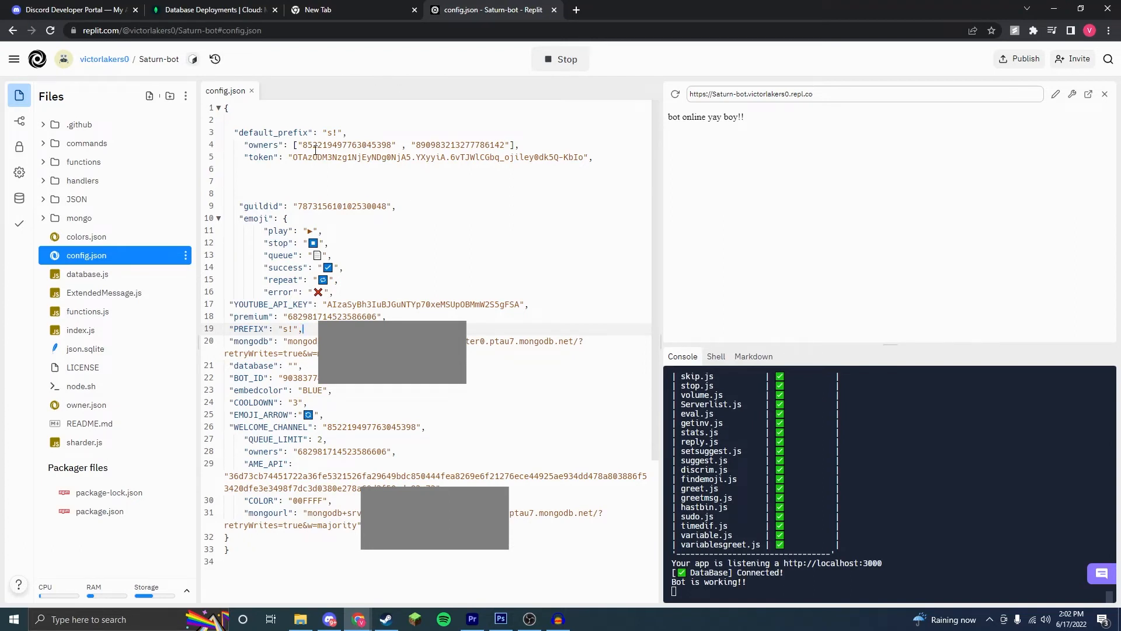
pyautogui.click(549, 59)
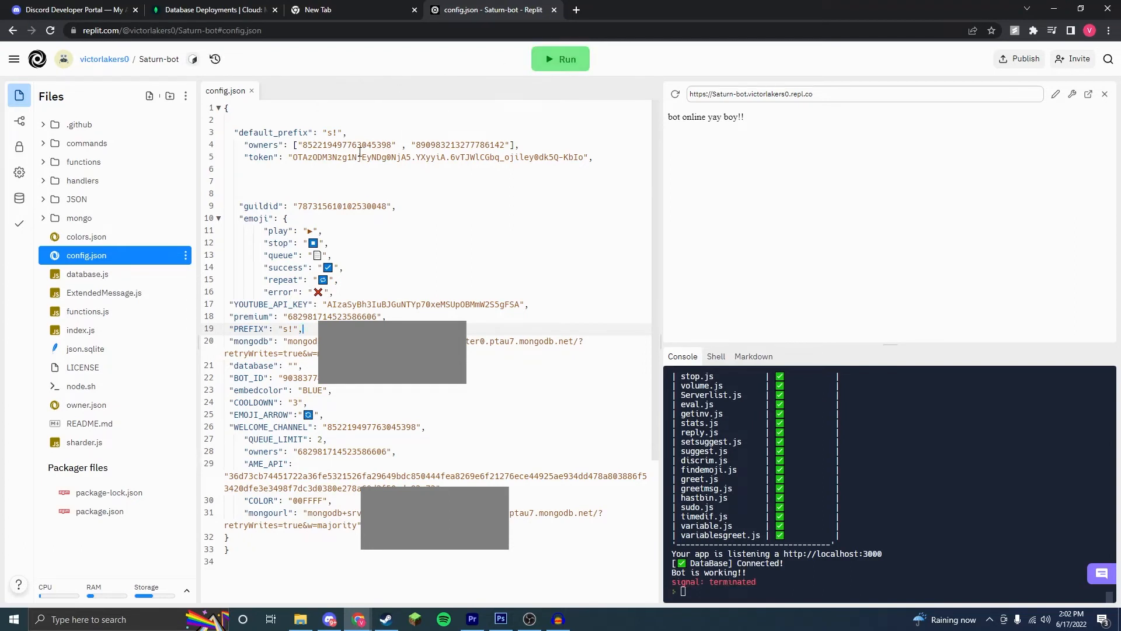
pyautogui.click(331, 132)
pyautogui.press('BackSpace')
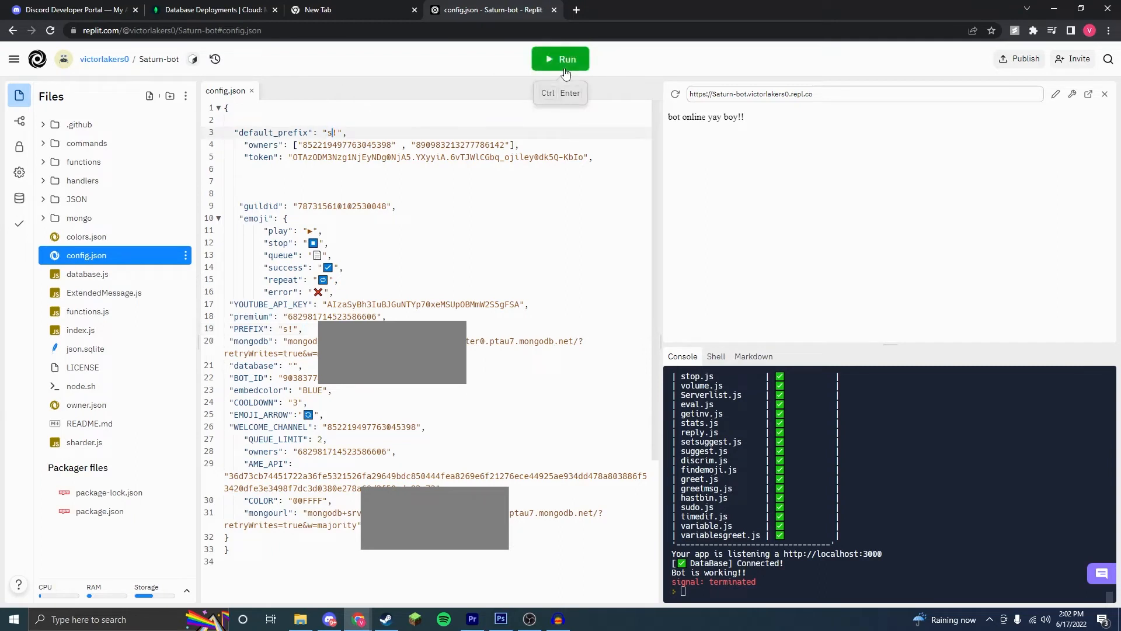
pyautogui.press('Delete')
pyautogui.write('?')
# Step: Restart the Saturn-bot repl so the bot uses the new default prefix
pyautogui.click(564, 69)
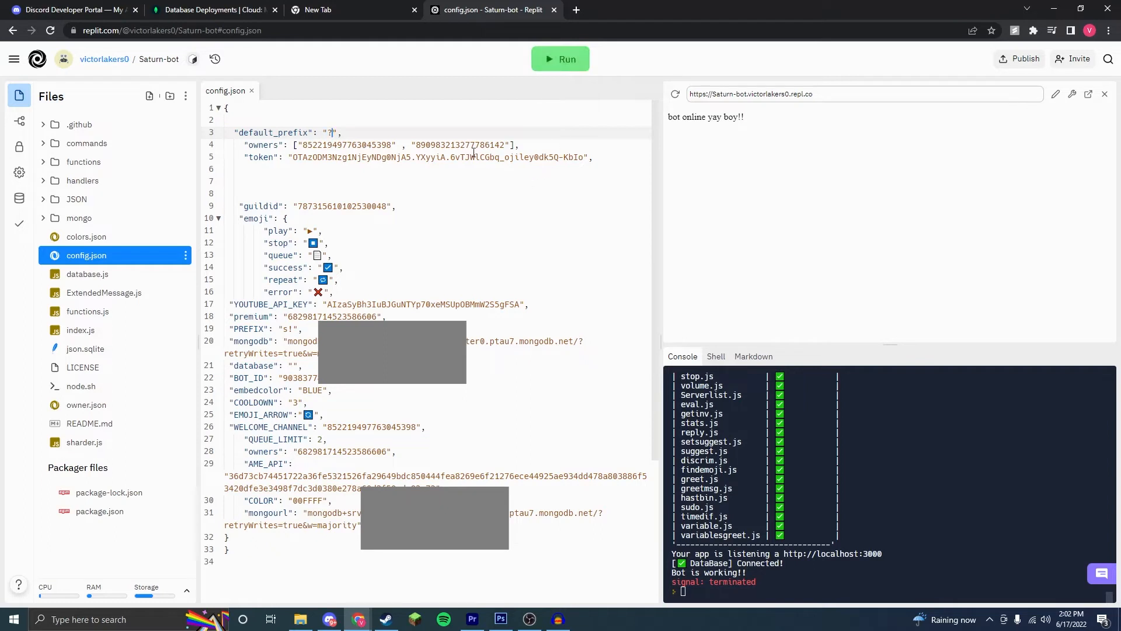
pyautogui.click(563, 60)
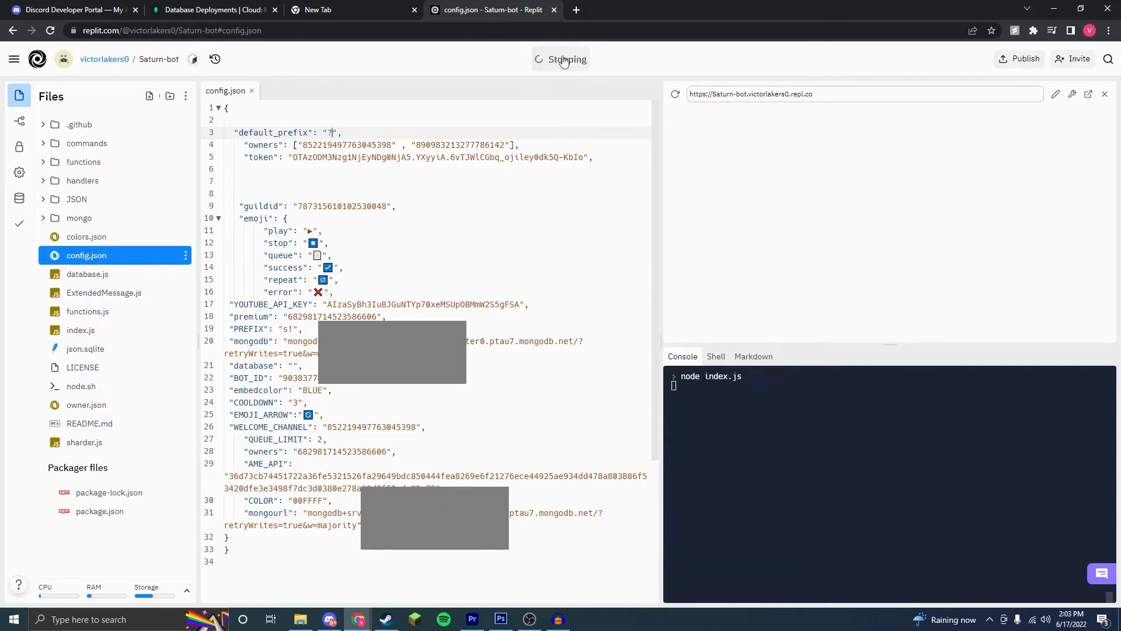
pyautogui.click(563, 60)
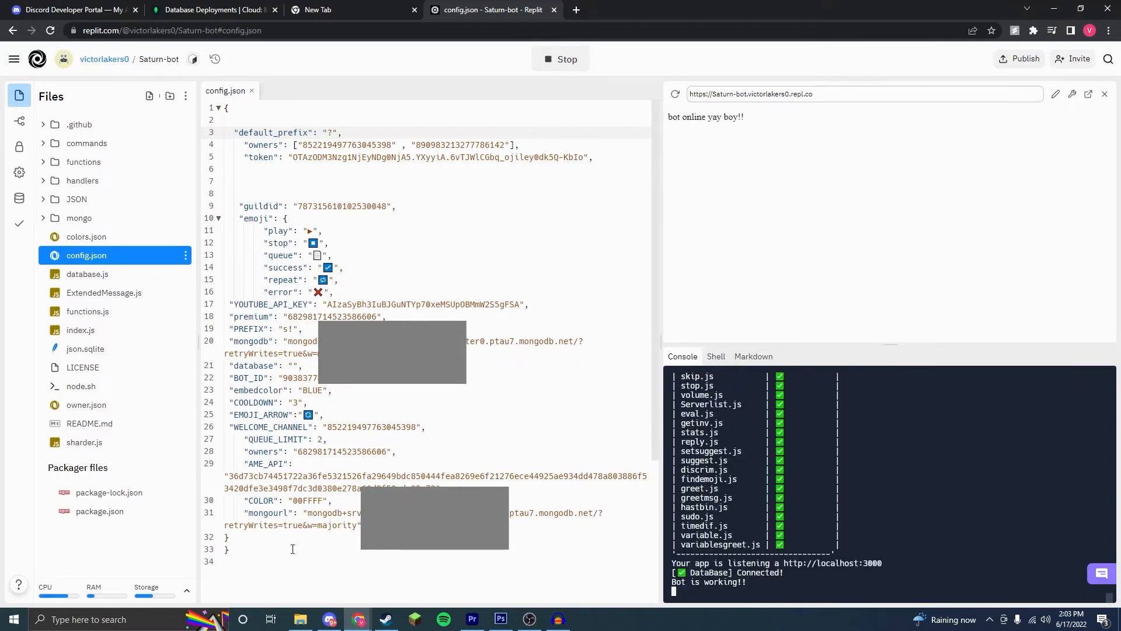
# Step: Review the bot's help message in Discord, then examine its source in commands/help/help.js in Replit down to the end
pyautogui.click(330, 620)
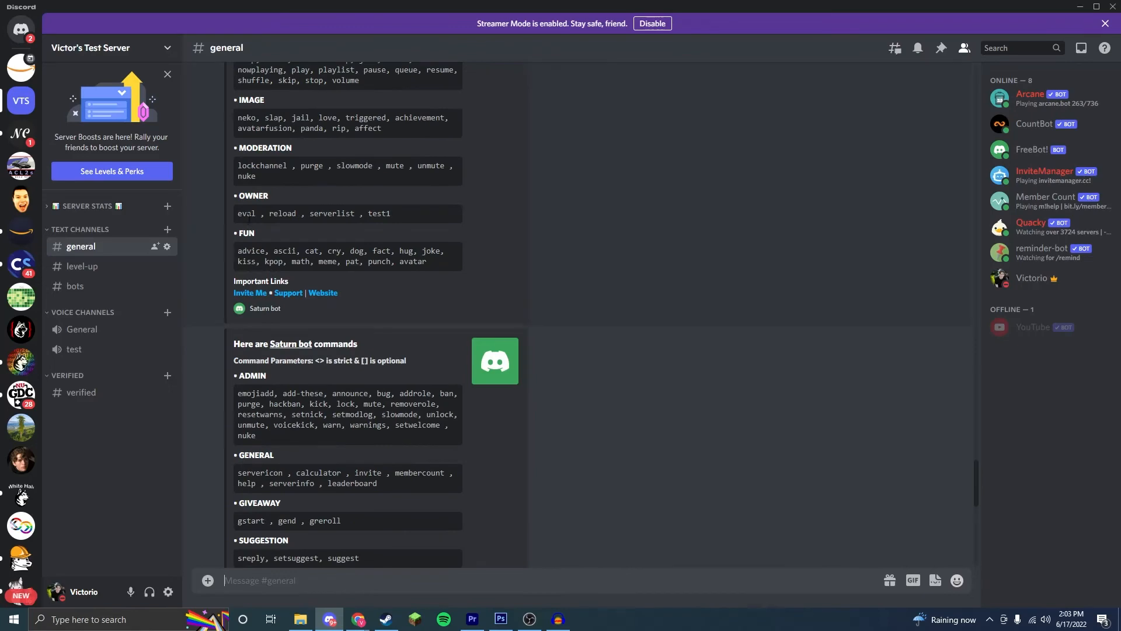
pyautogui.scroll(4, 248, 322)
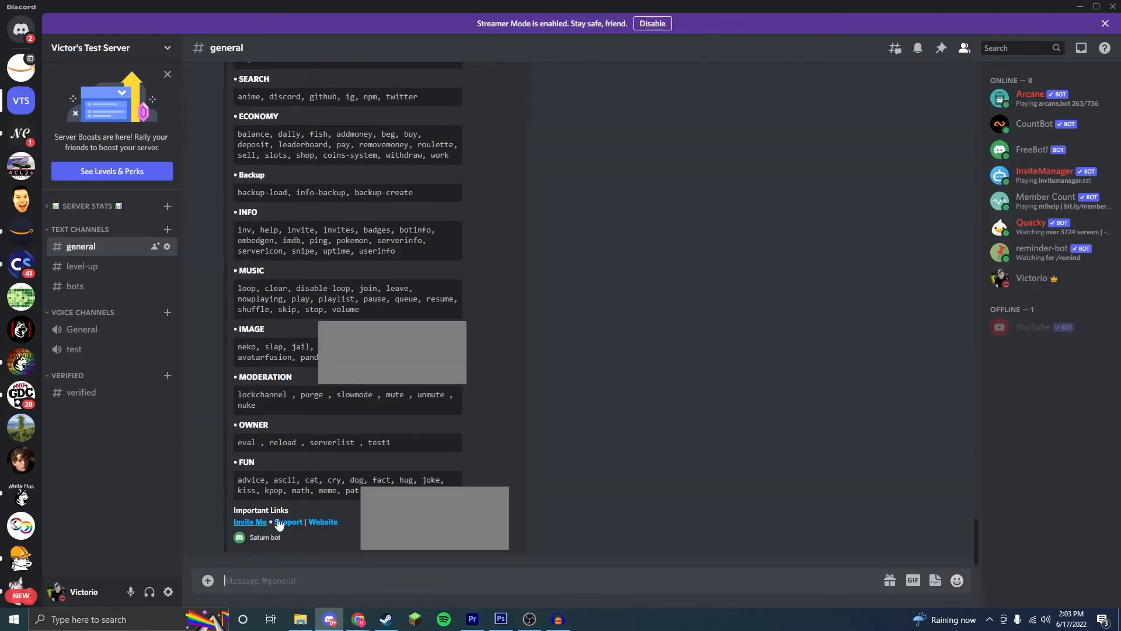
pyautogui.moveTo(357, 617)
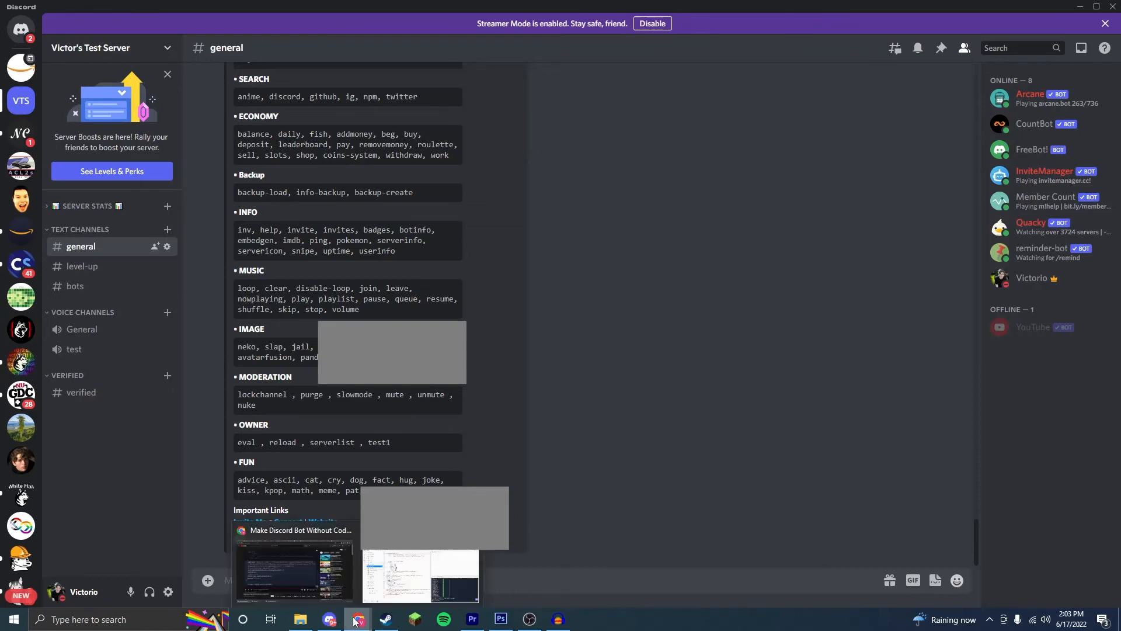
pyautogui.click(388, 591)
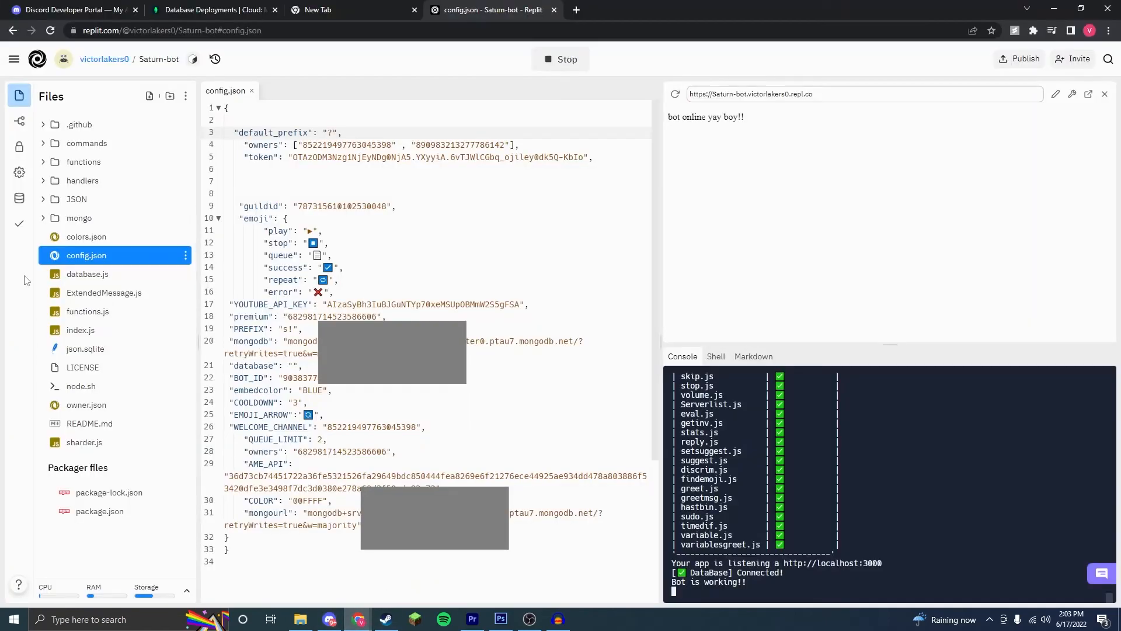
pyautogui.click(44, 146)
pyautogui.click(110, 271)
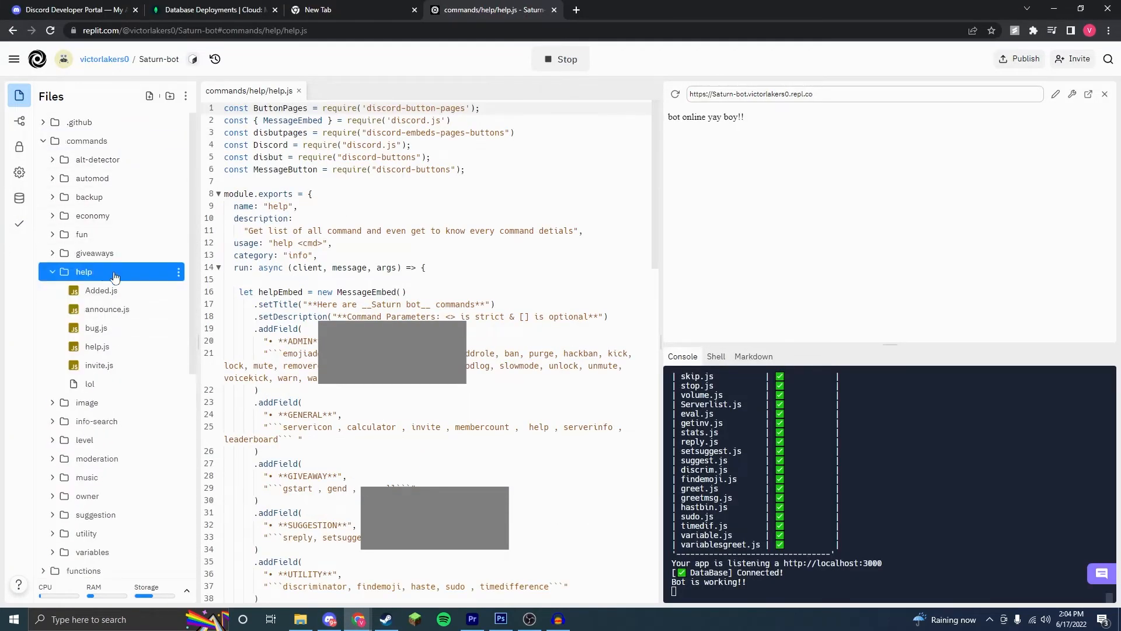
pyautogui.click(122, 346)
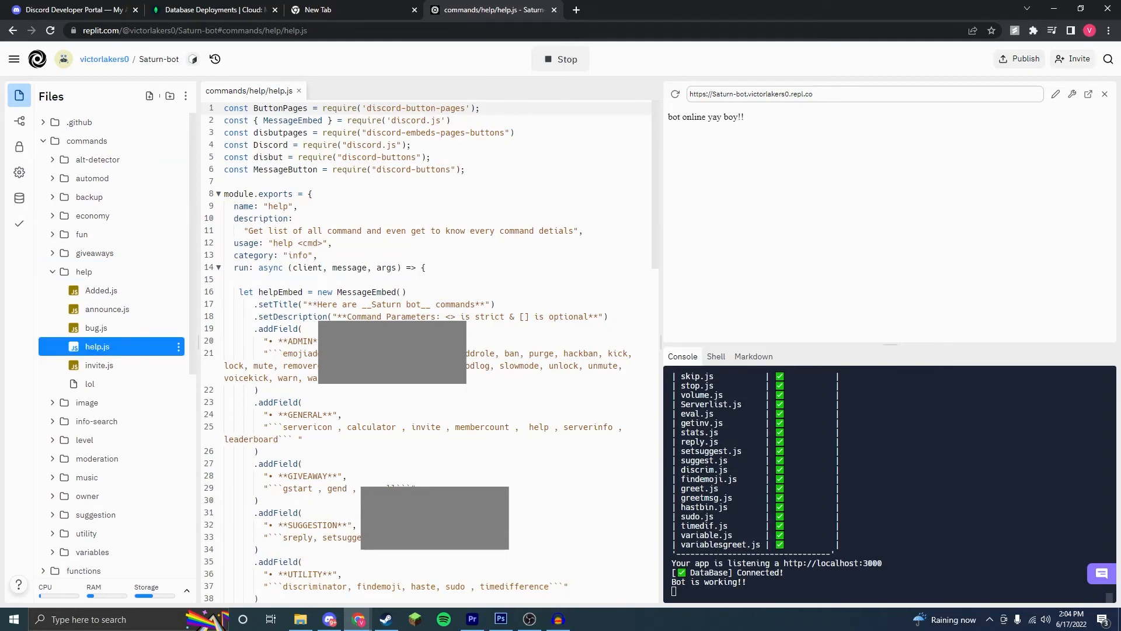
pyautogui.scroll(-15, 366, 184)
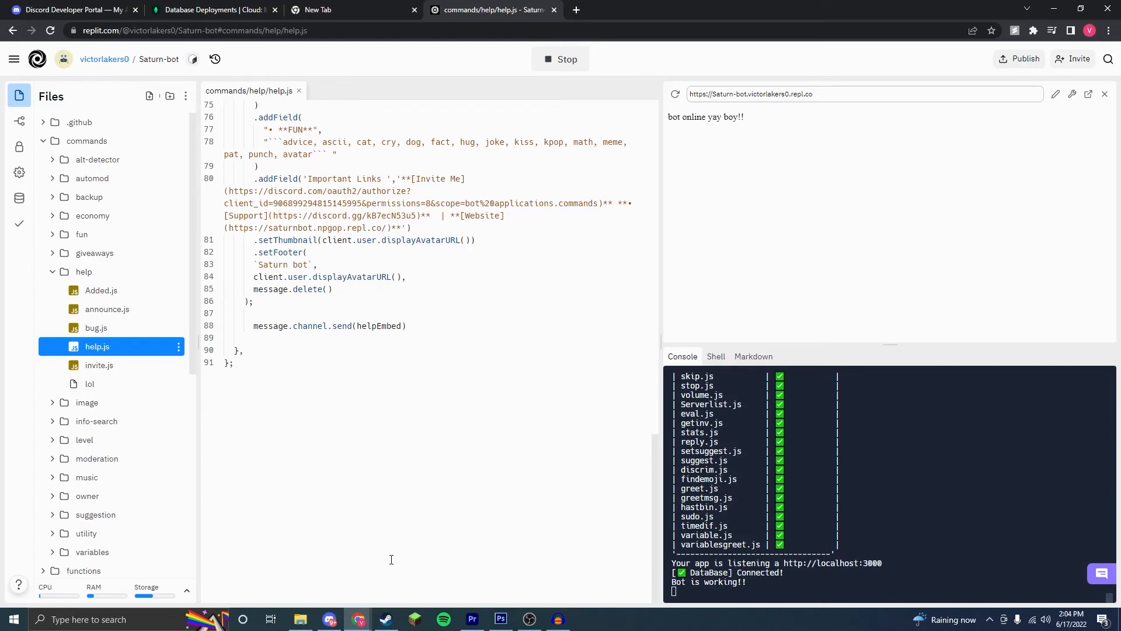
# Step: Select the running repl's web address and open the UptimeRobot website in a new browser tab
pyautogui.moveTo(354, 623)
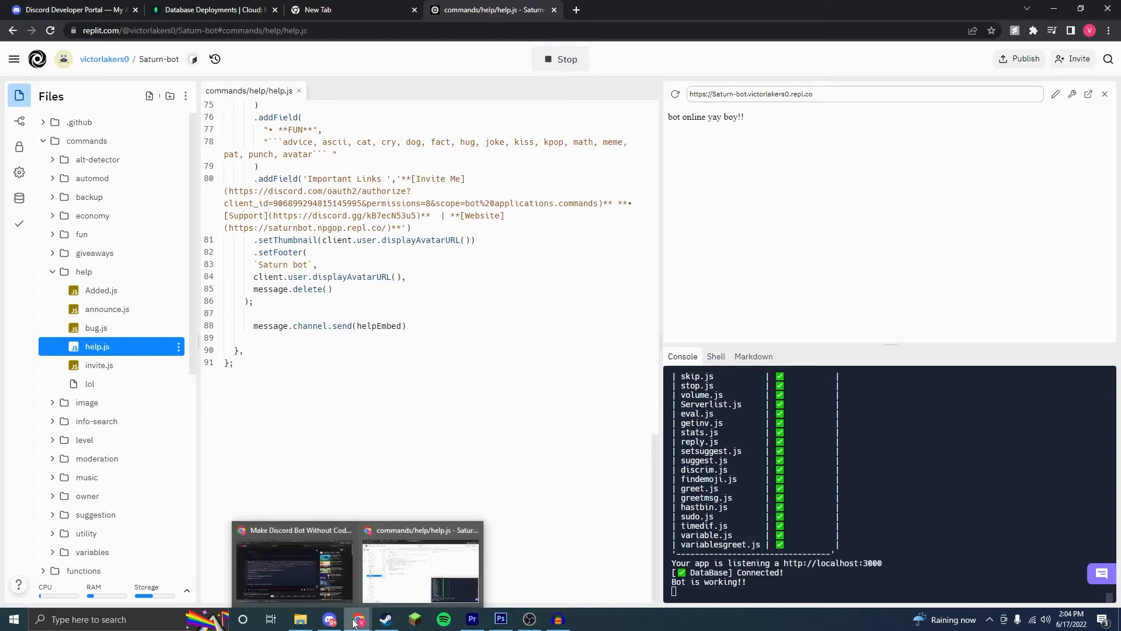
pyautogui.click(742, 92)
pyautogui.hotkey('ctrl', 'c')
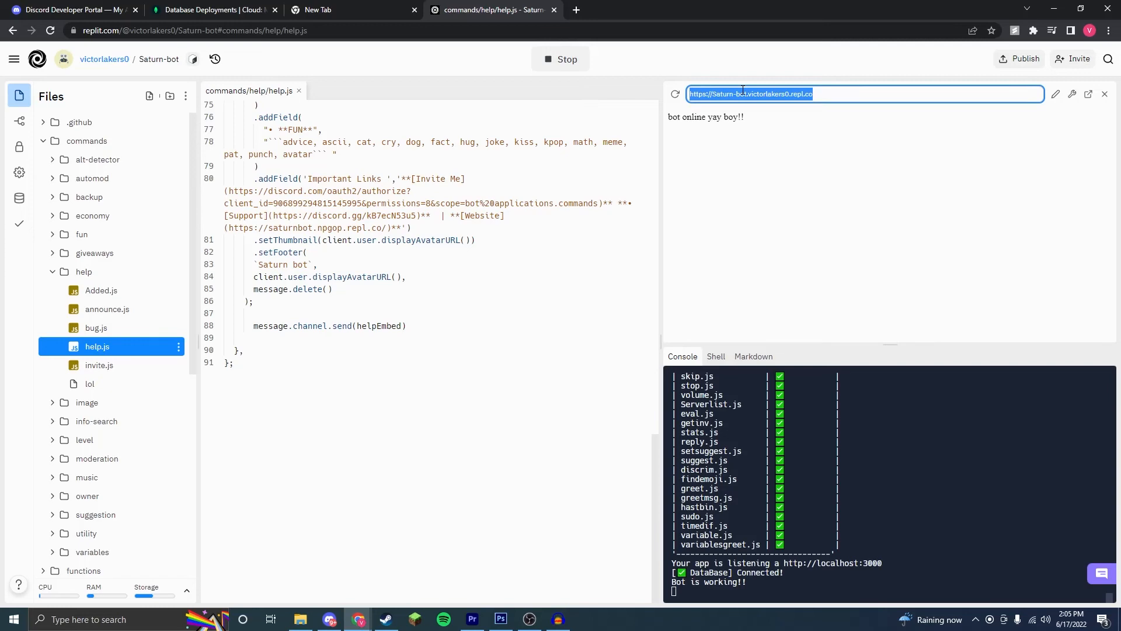
pyautogui.hotkey('ctrl', 't')
pyautogui.write('uptimeroo')
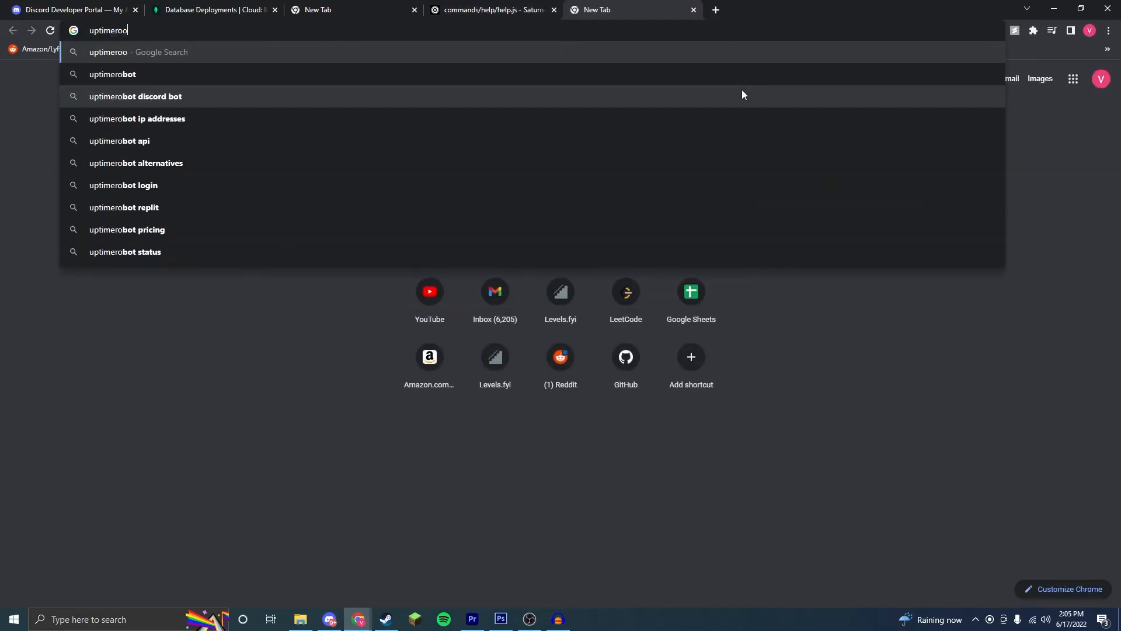
pyautogui.press('BackSpace')
pyautogui.write('bot')
pyautogui.press('Return')
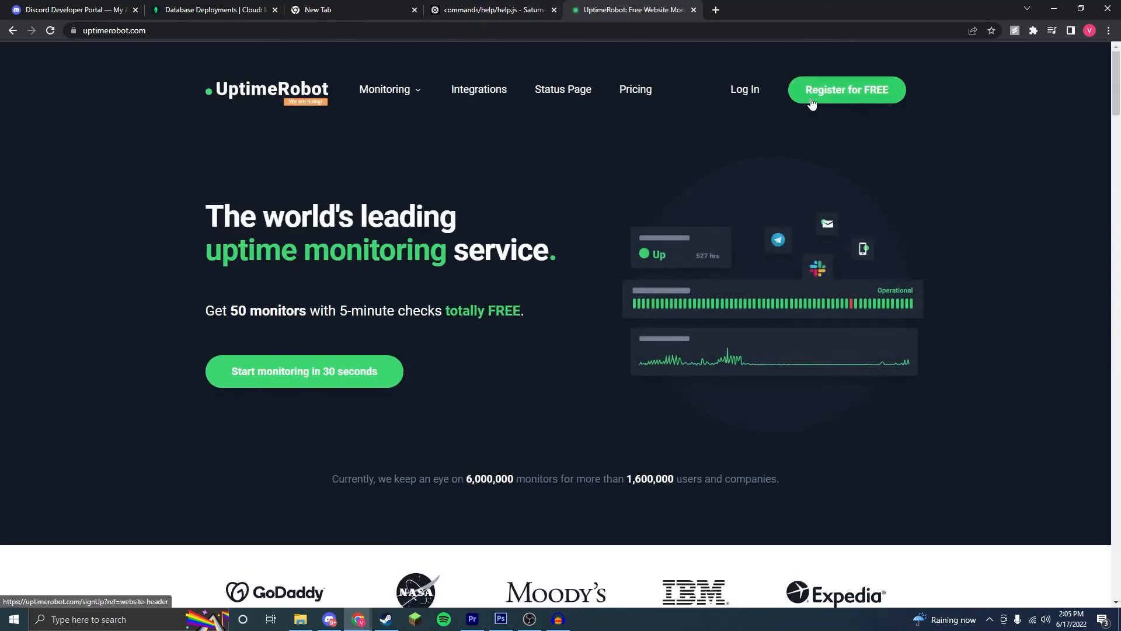
# Step: Open the free account registration, and on the account dashboard start a new monitor of type HTTP(s)
pyautogui.click(841, 96)
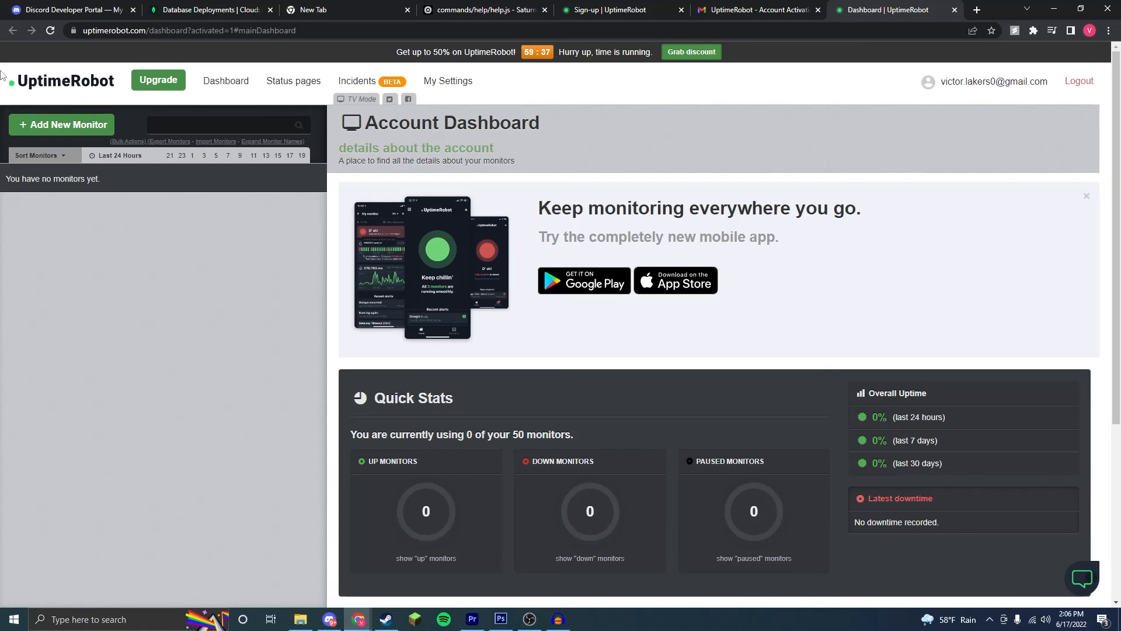
pyautogui.click(41, 128)
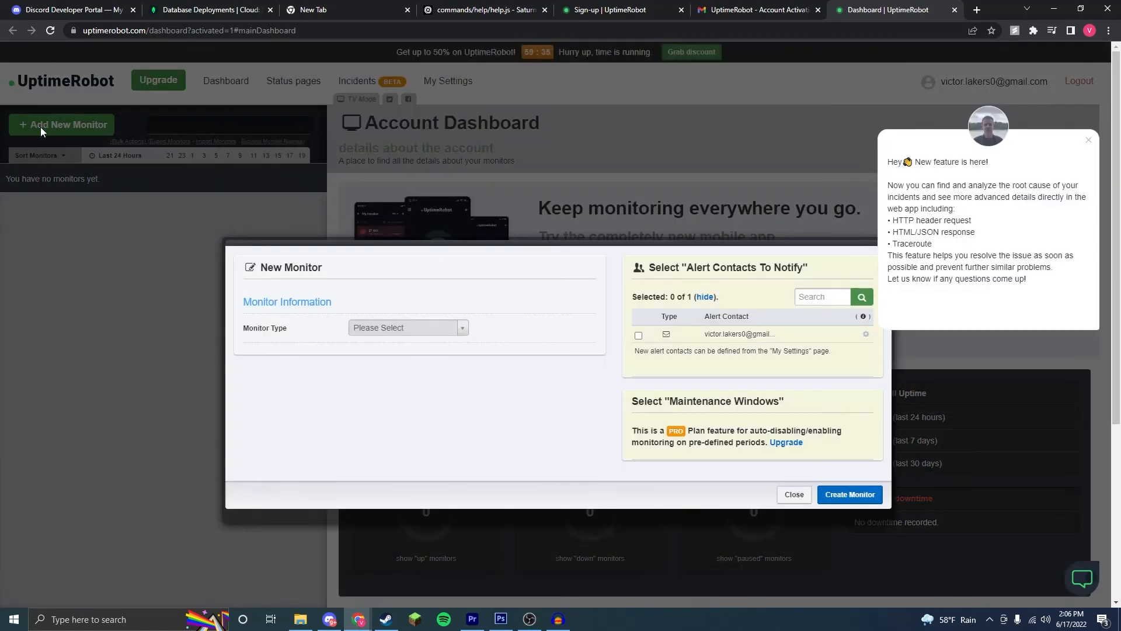
pyautogui.click(1088, 140)
pyautogui.click(408, 329)
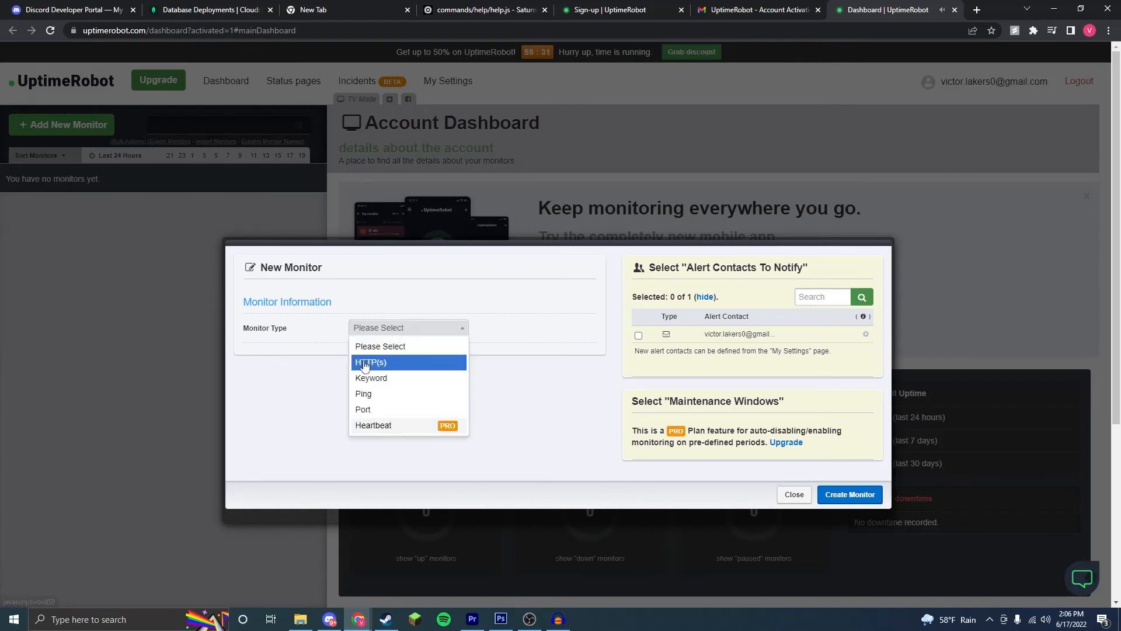
pyautogui.click(374, 363)
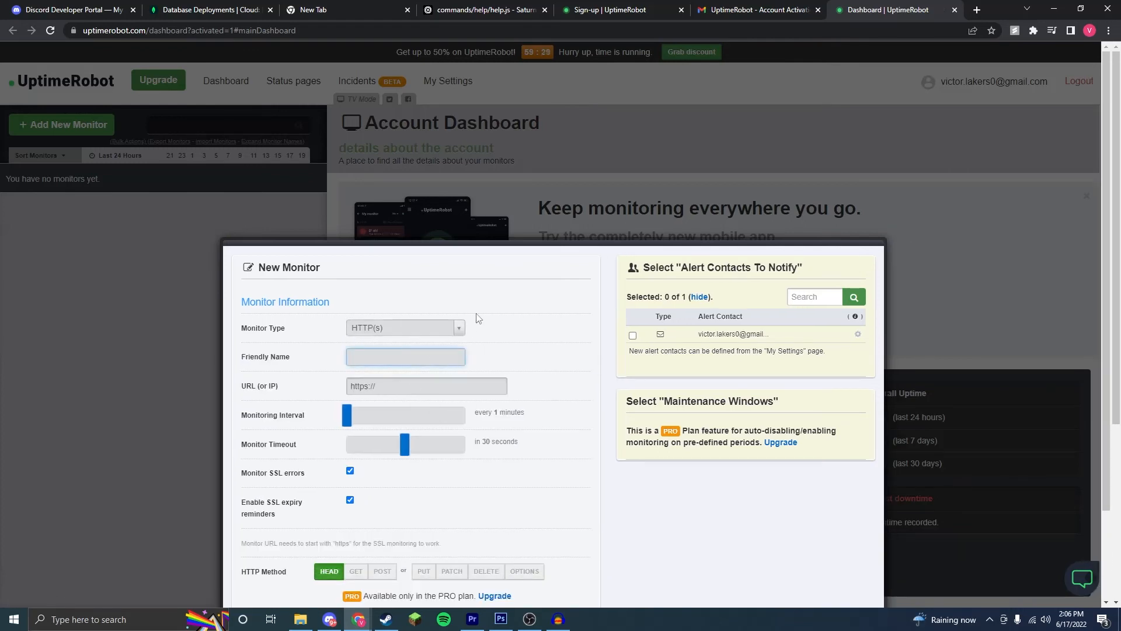
pyautogui.write('FreeBot')
pyautogui.click(433, 387)
pyautogui.hotkey('ctrl', 'v')
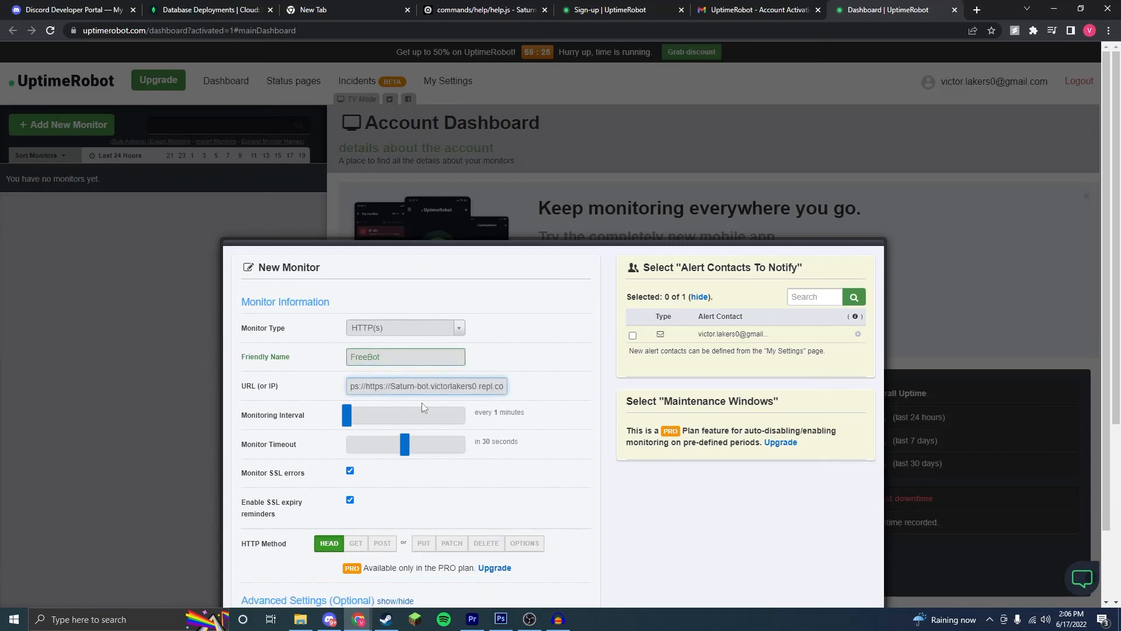
pyautogui.moveTo(365, 385); pyautogui.dragTo(325, 393)
pyautogui.click(376, 385)
pyautogui.press('BackSpace')
# Step: Create the monitor, continuing free with slower monitoring, and open the FreeBot monitor's details down to its incidents
pyautogui.scroll(-2, 408, 372)
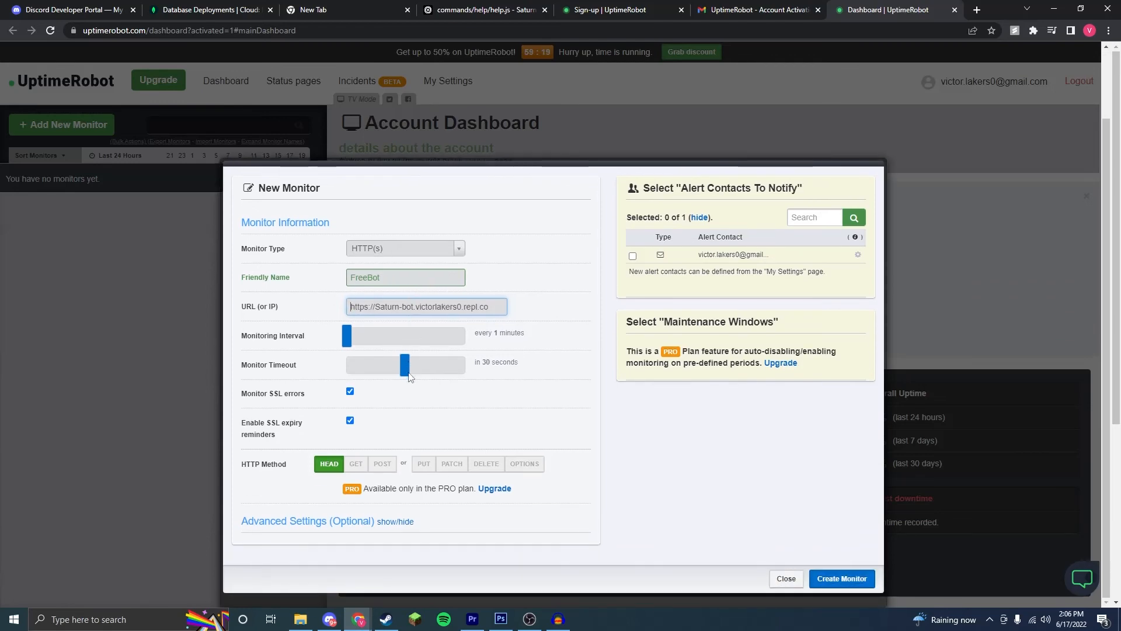
pyautogui.click(840, 579)
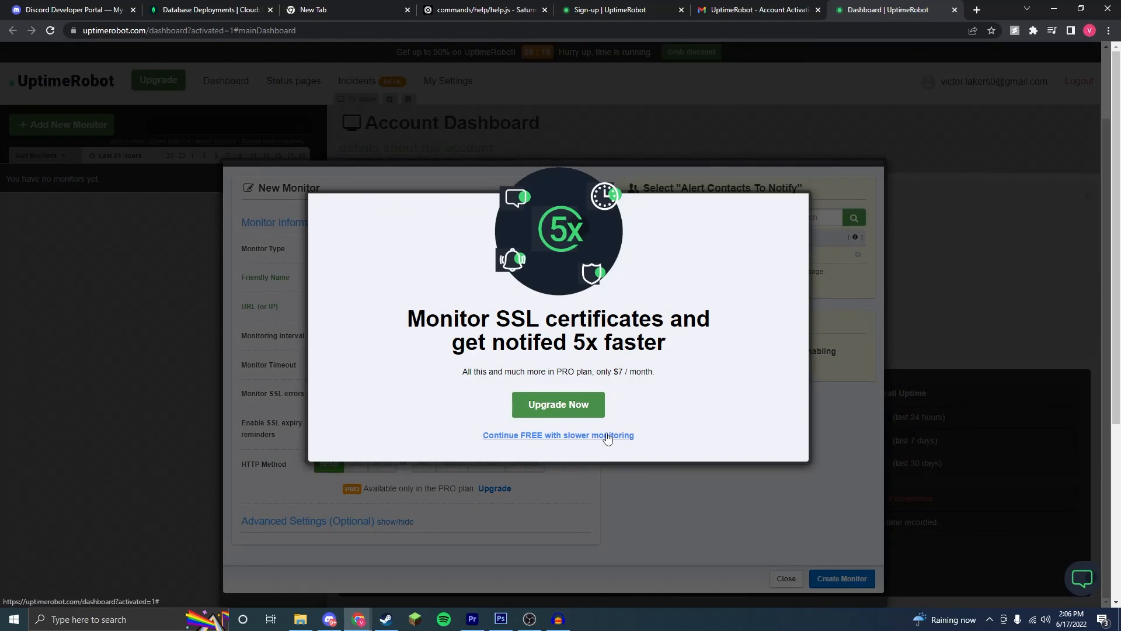
pyautogui.click(608, 436)
pyautogui.click(835, 578)
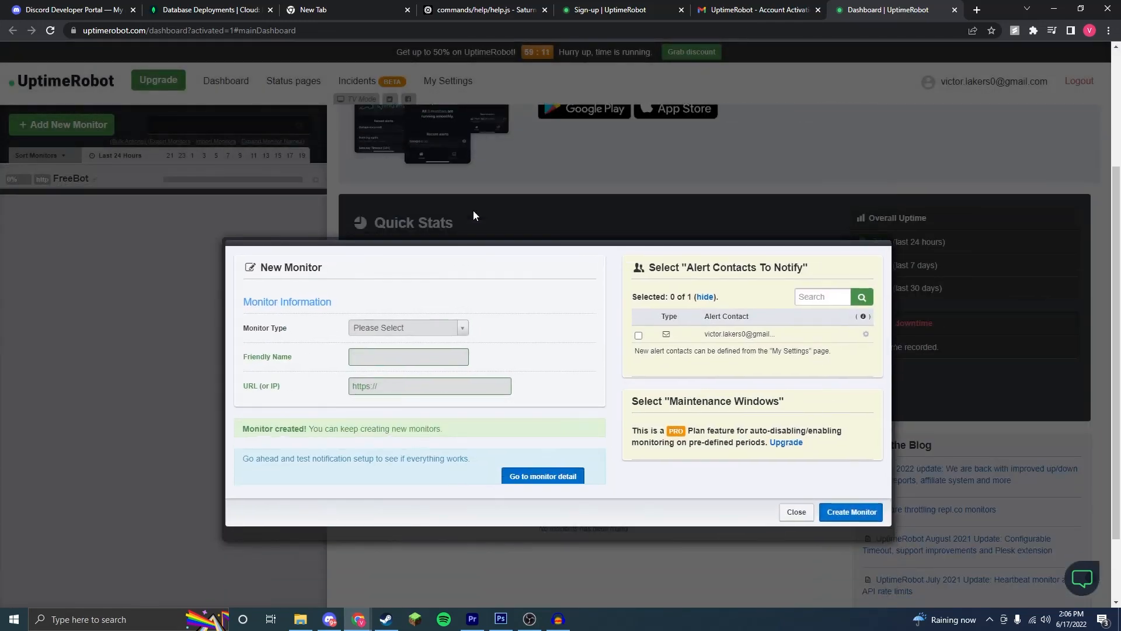
pyautogui.click(794, 494)
pyautogui.click(69, 181)
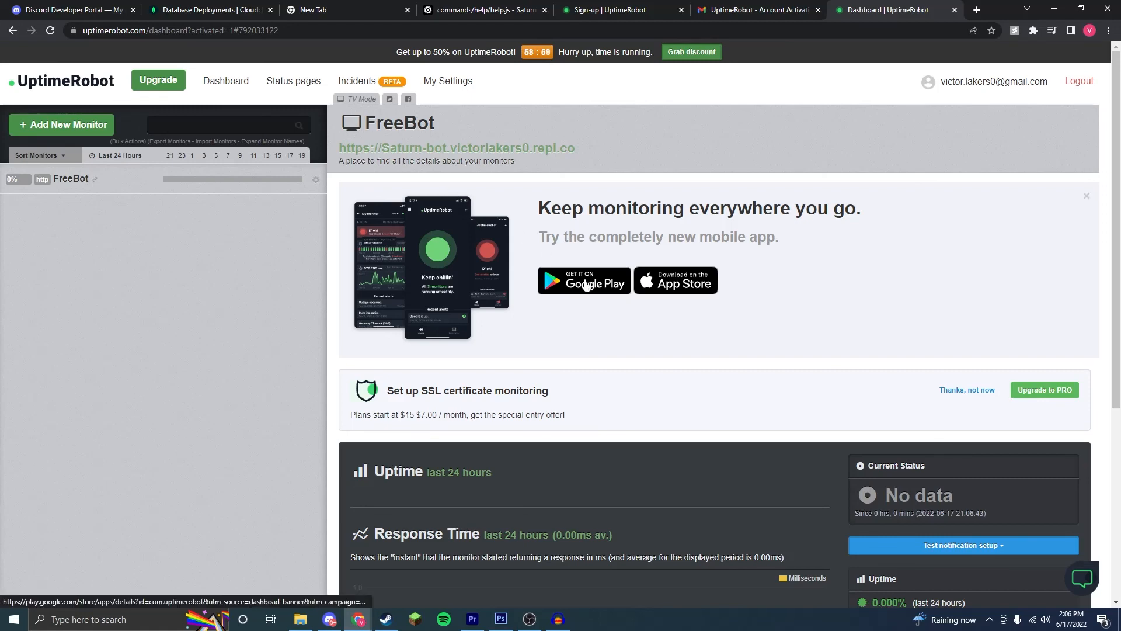
pyautogui.scroll(-2, 578, 300)
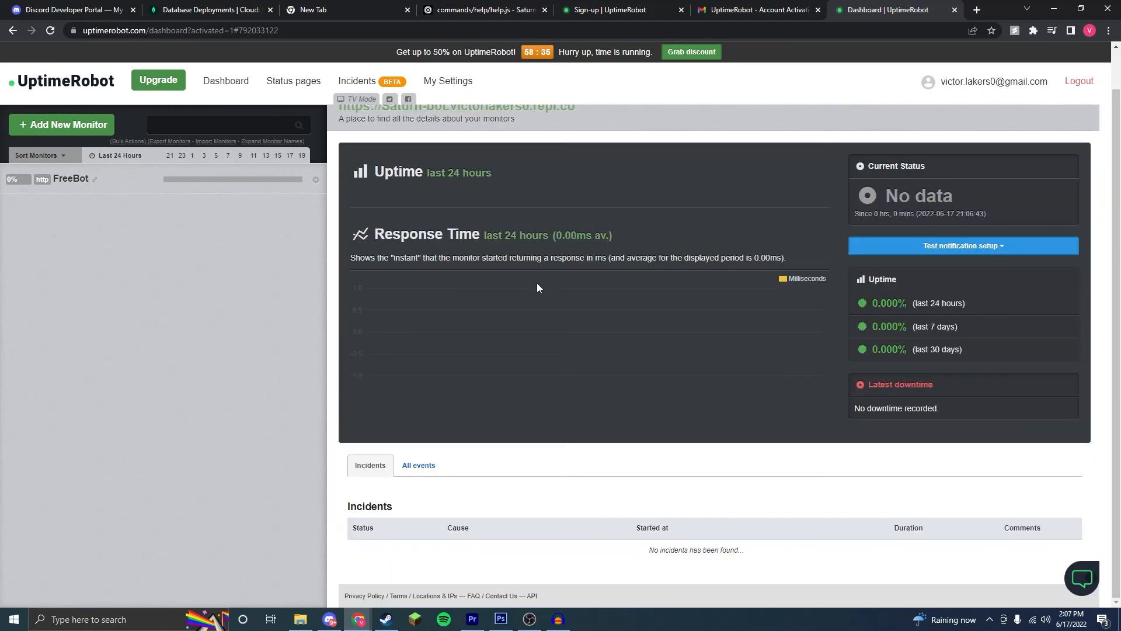